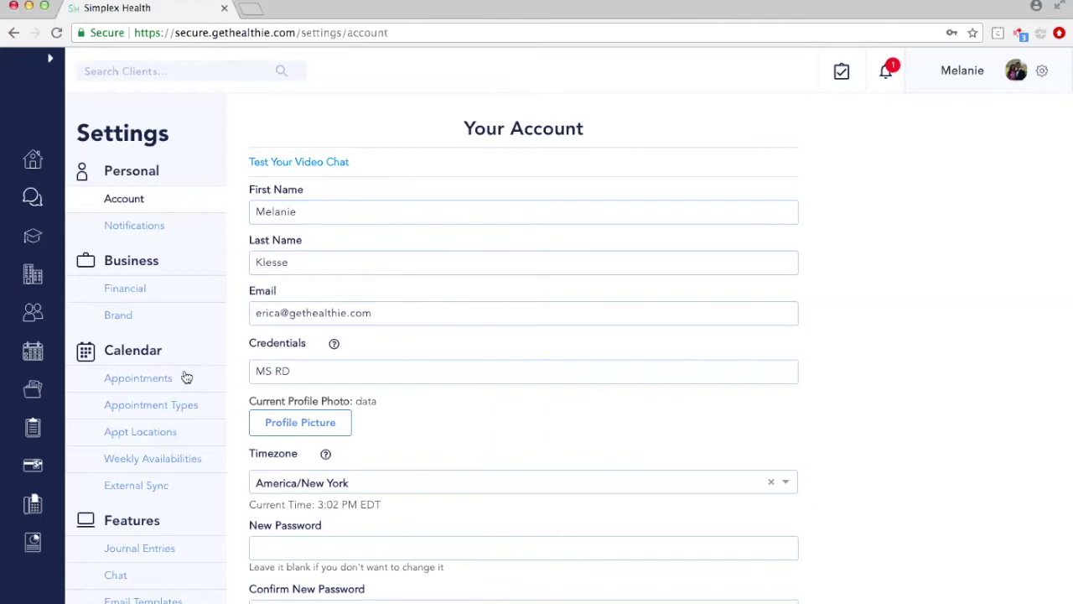
Open the calendar's appointment settings and review the start and end times under Calendar Hours.
double_click(139, 350)
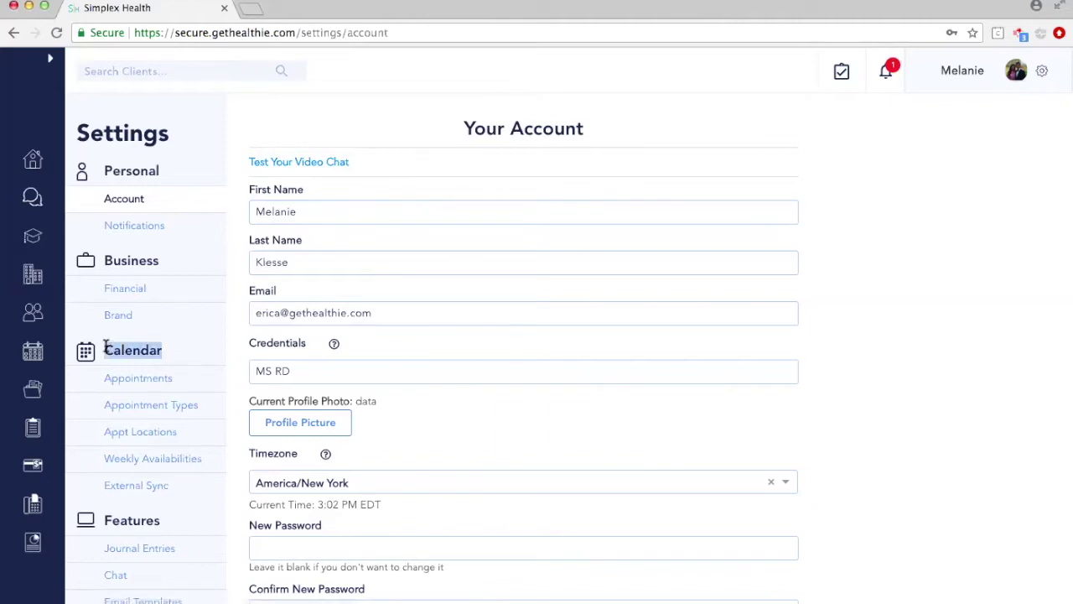
scroll(239, 186, down, 5)
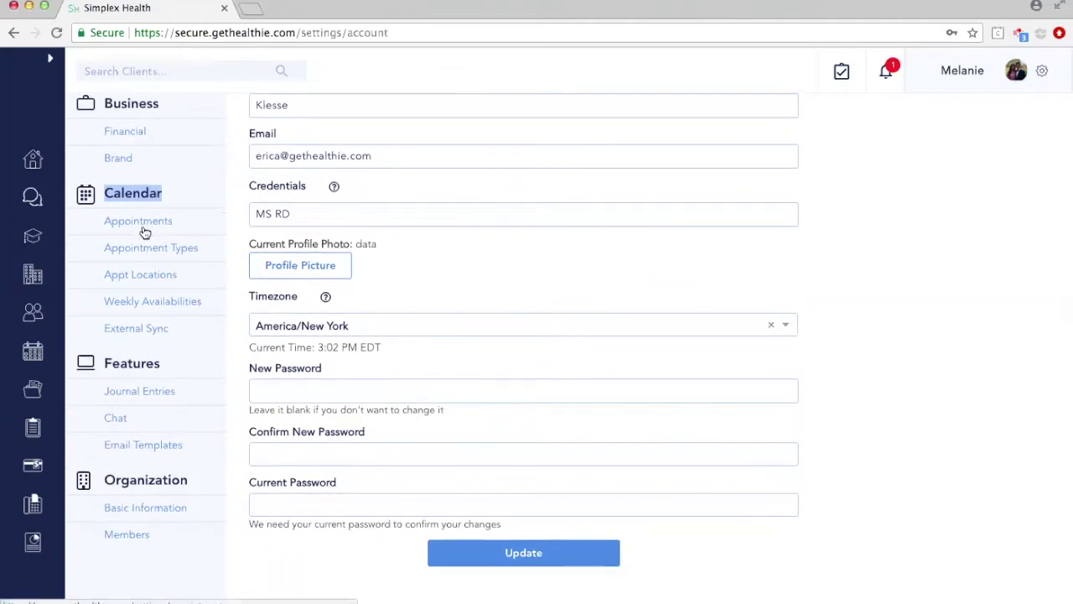
click(143, 223)
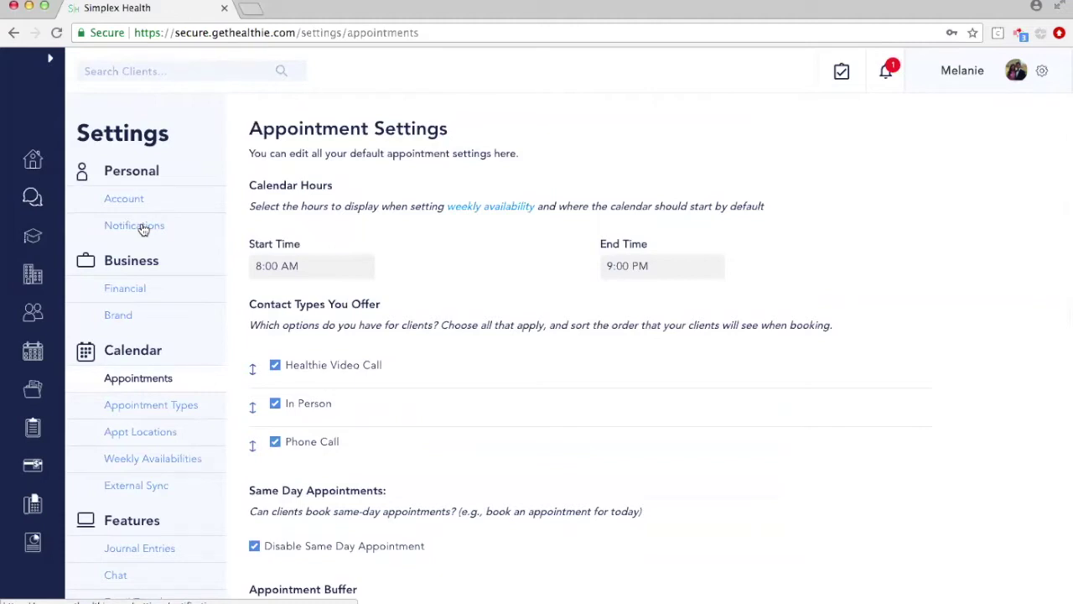
drag(248, 243, 288, 243)
click(520, 255)
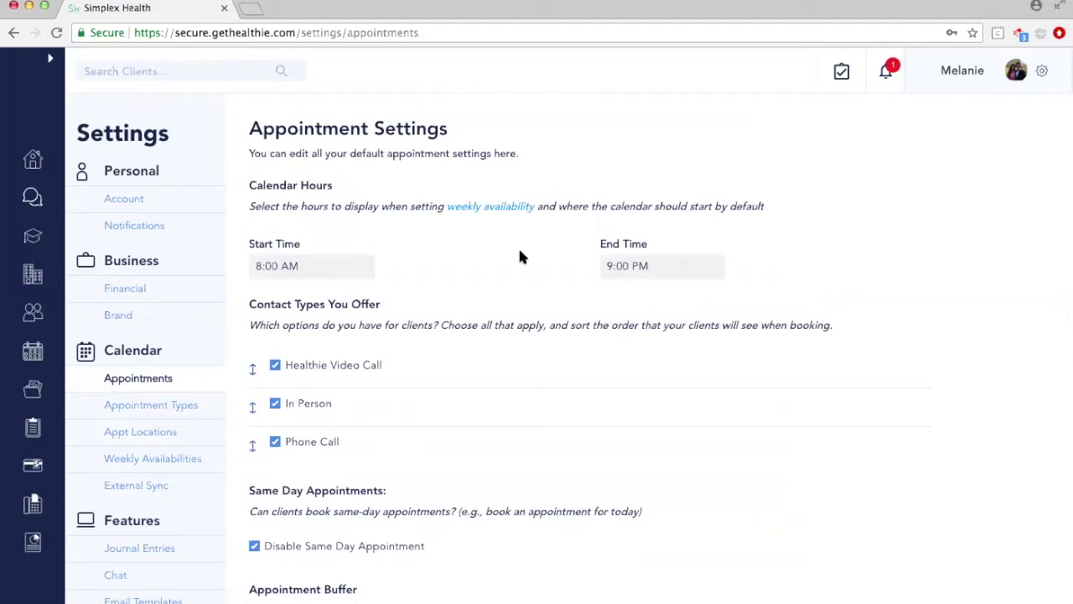
Review the remaining appointment settings, including contact types, booking limits, client reminders, cancellation policy and booking intervals.
scroll(520, 256, down, 5)
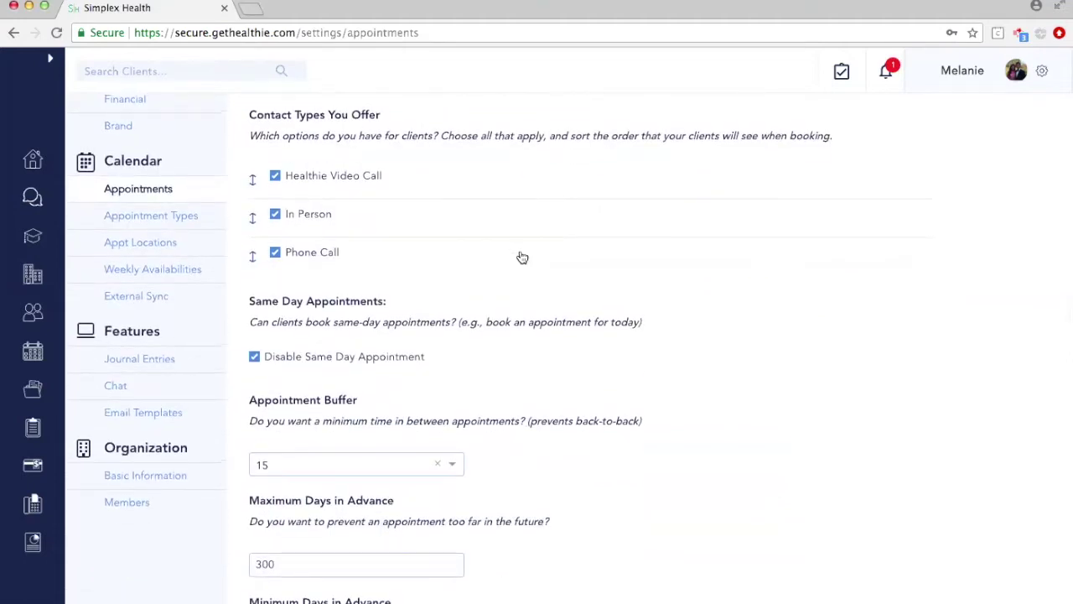
scroll(521, 257, down, 20)
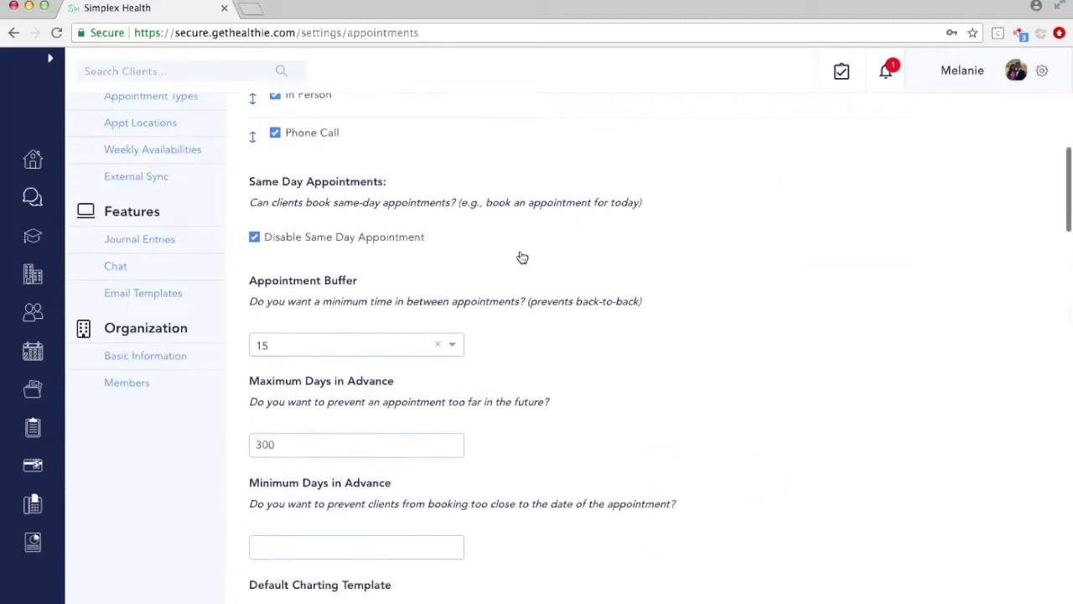
scroll(520, 255, down, 4)
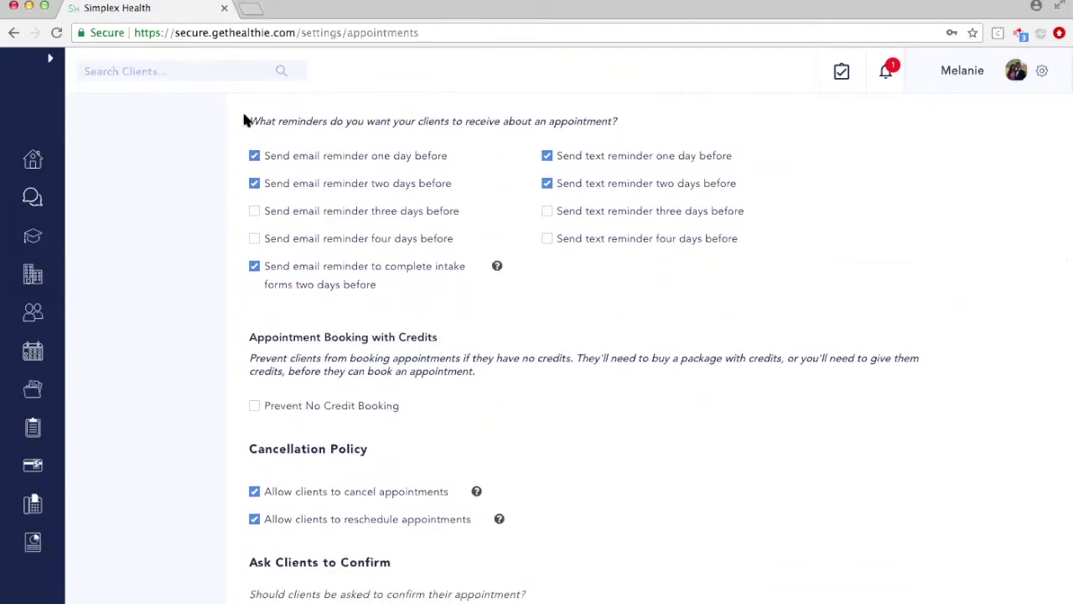
scroll(560, 173, up, 2)
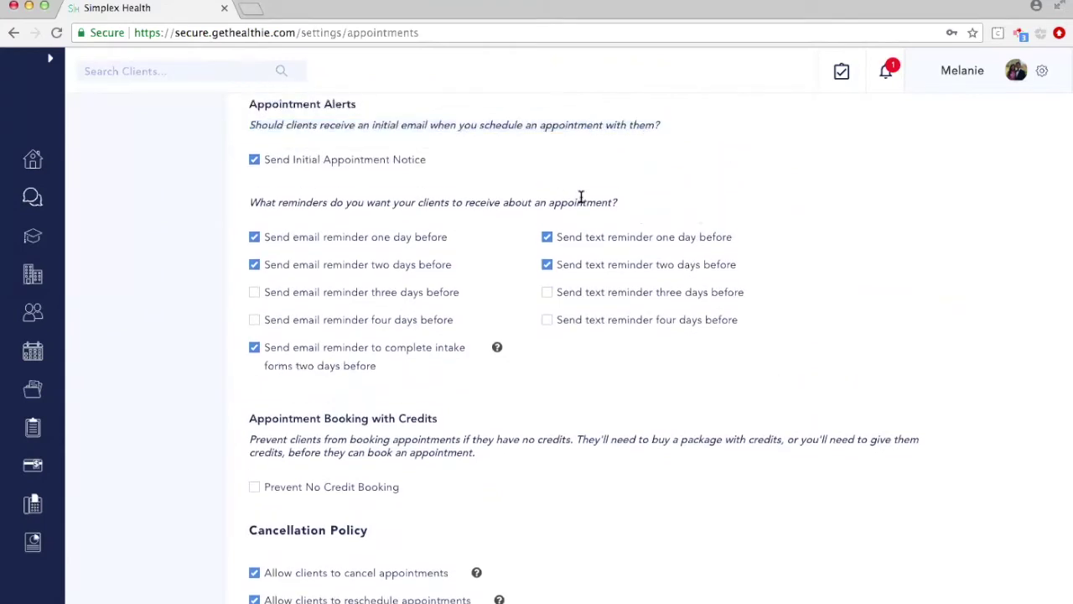
drag(629, 202, 243, 201)
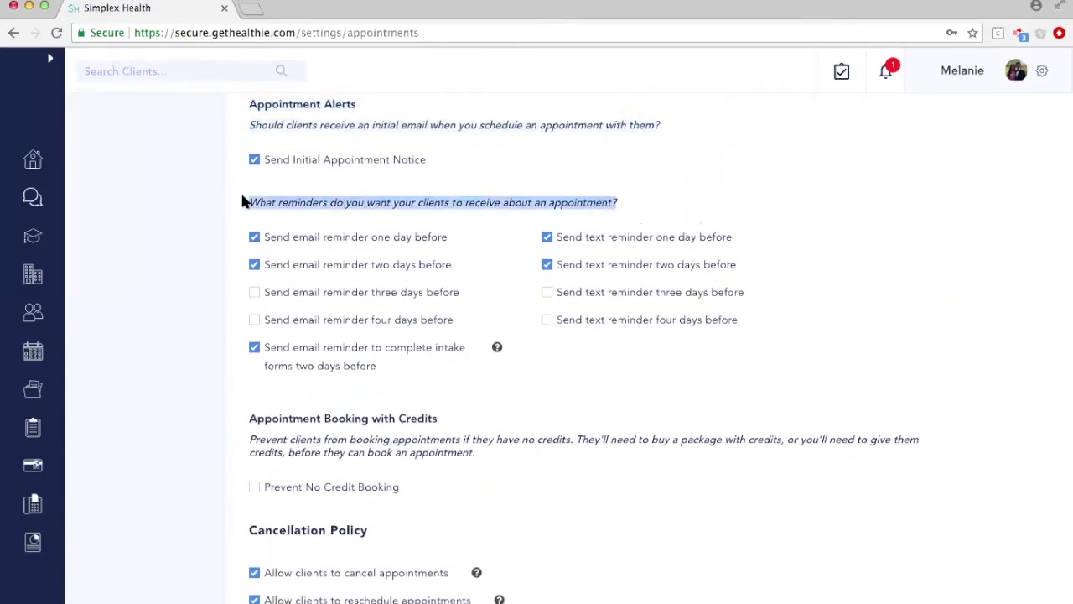
click(210, 202)
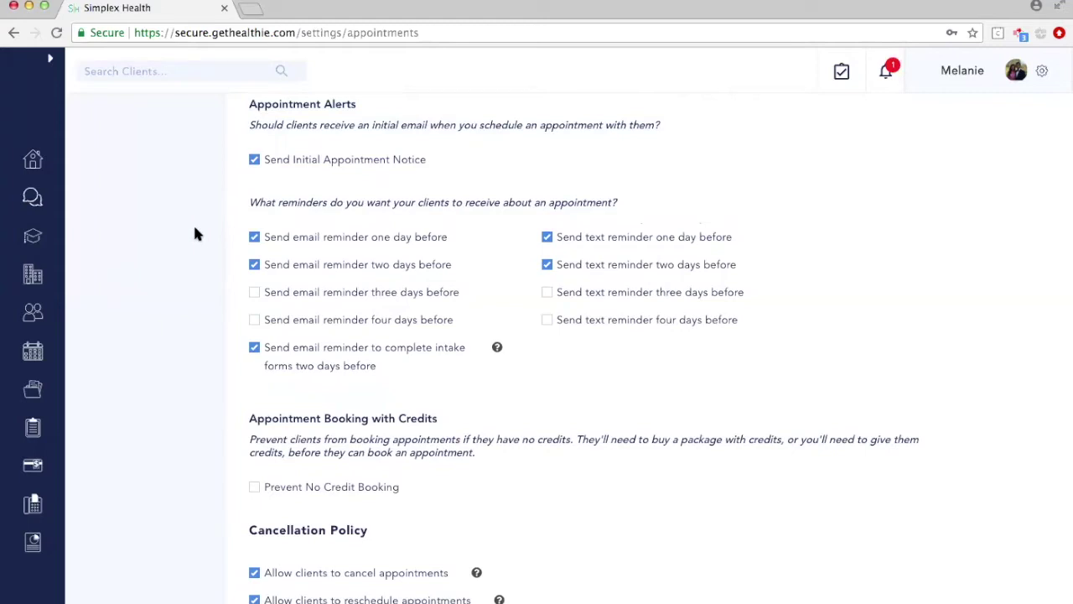
scroll(195, 233, down, 15)
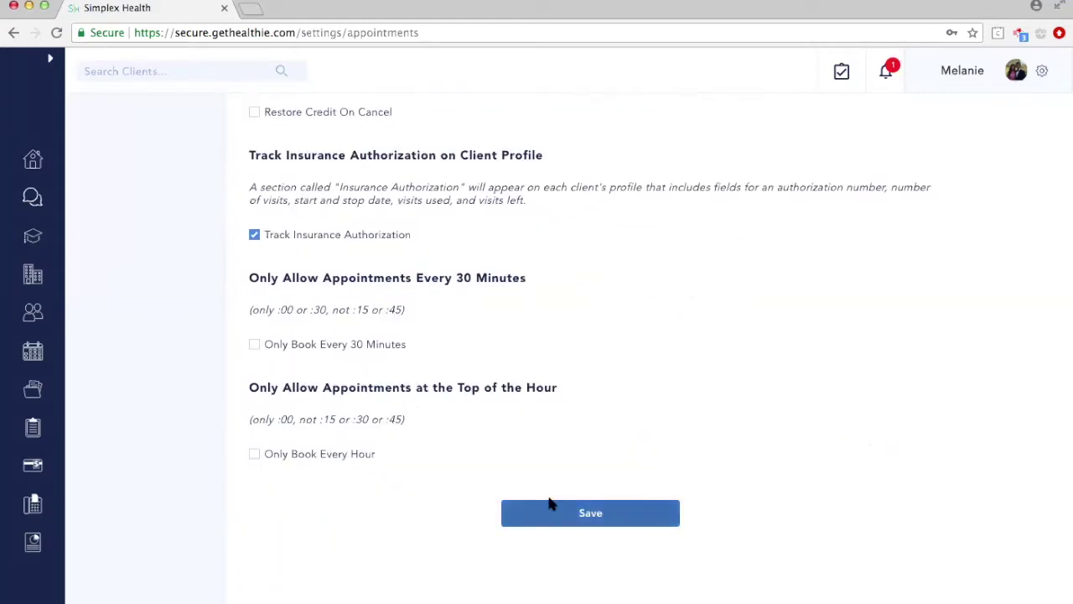
scroll(371, 319, up, 15)
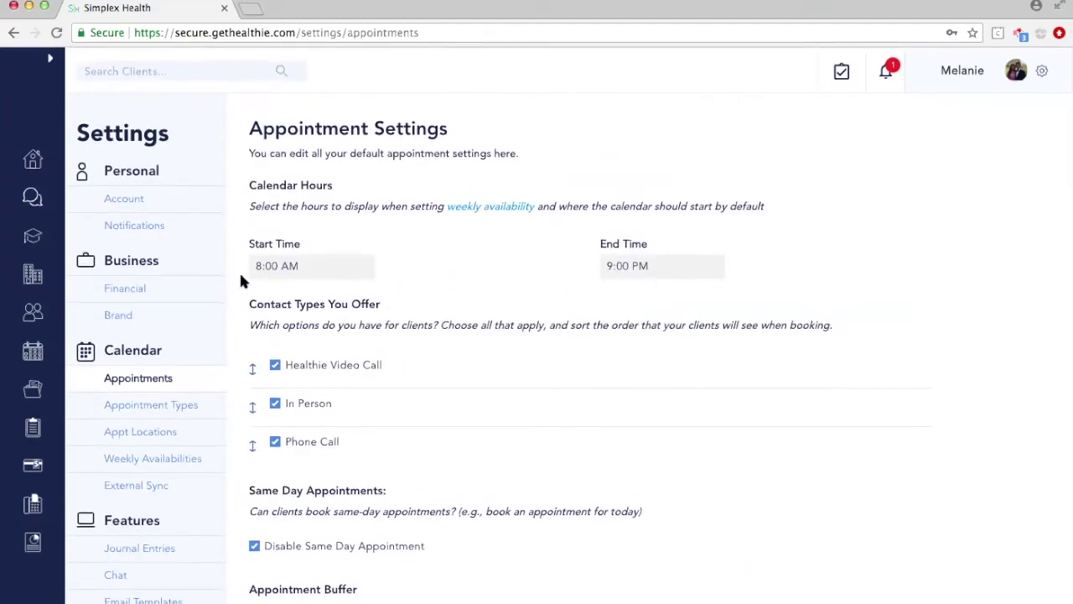
Start a new appointment type and name it Discovery Call.
click(147, 410)
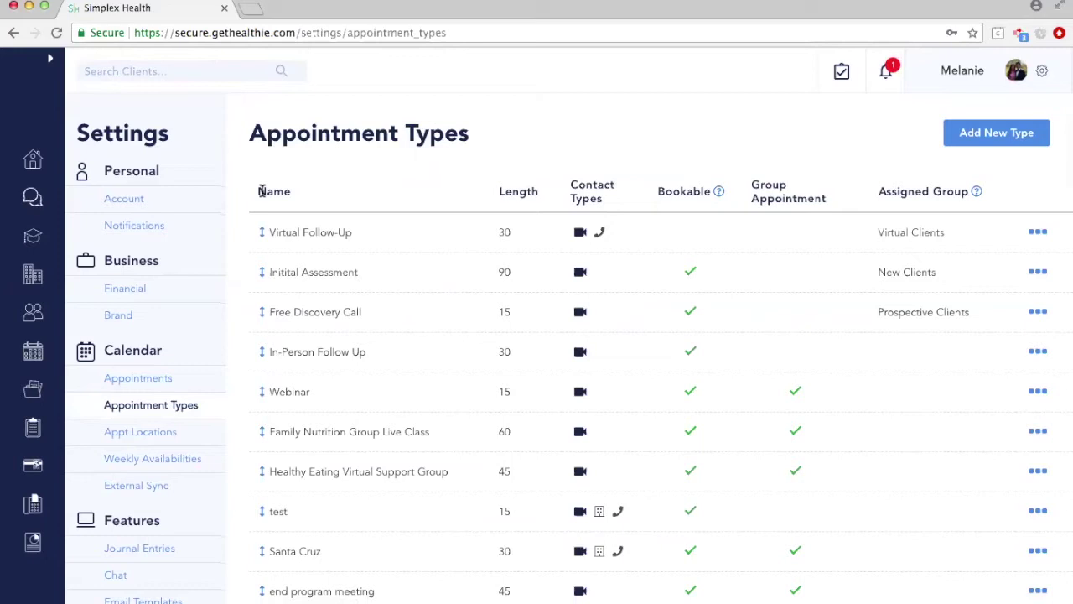
click(972, 145)
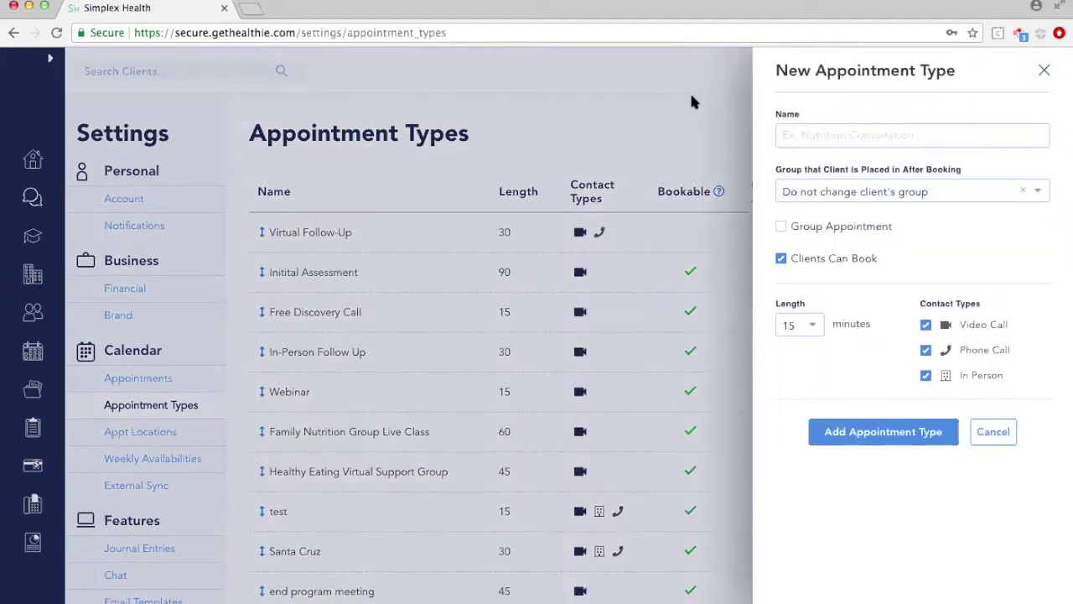
click(845, 134)
text(Dis)
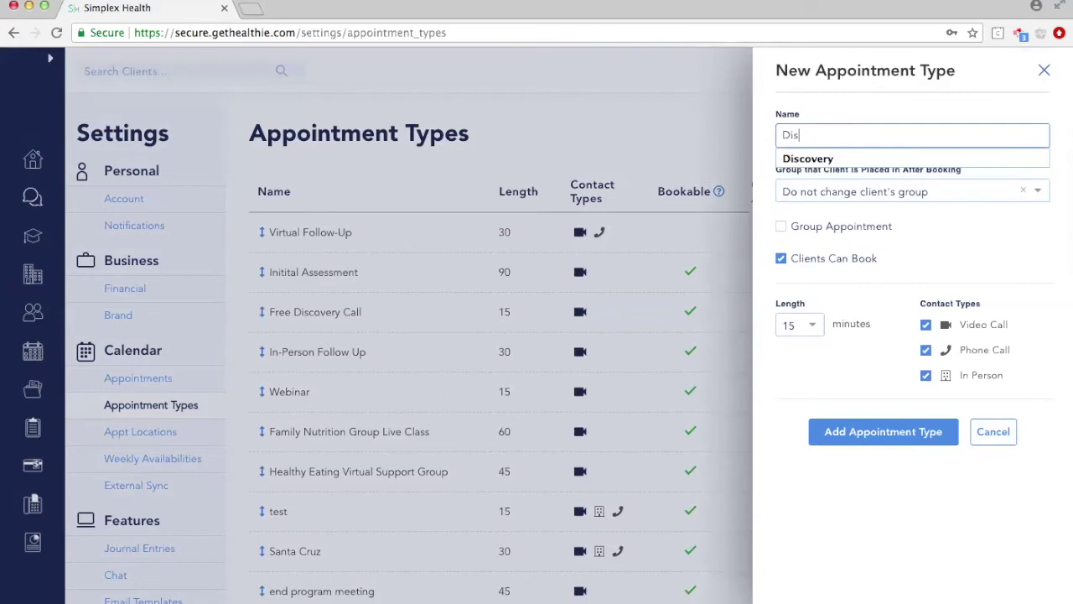
text(covery Call)
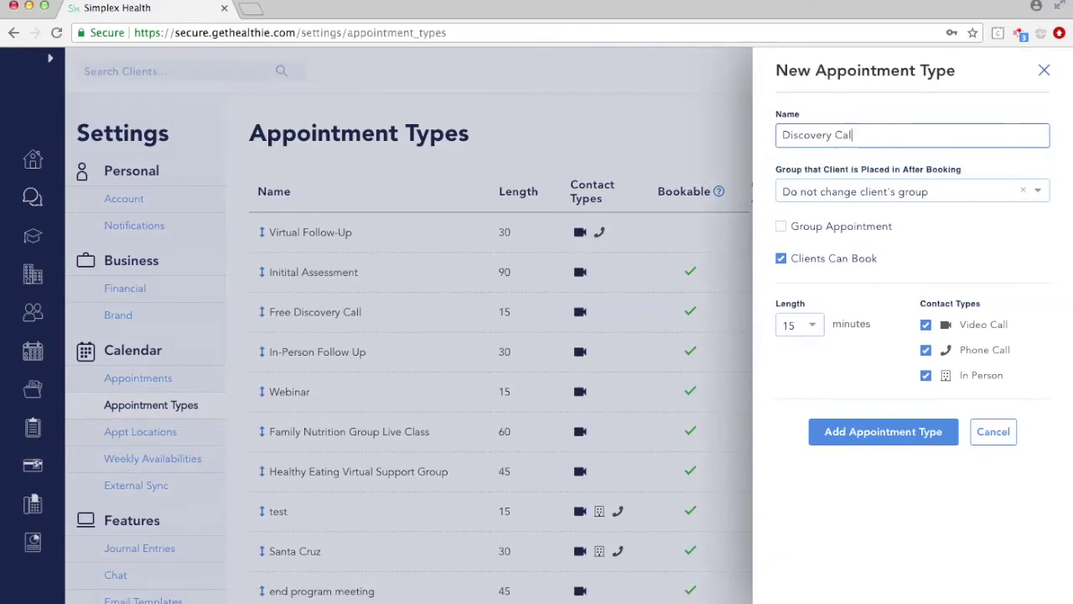
click(954, 237)
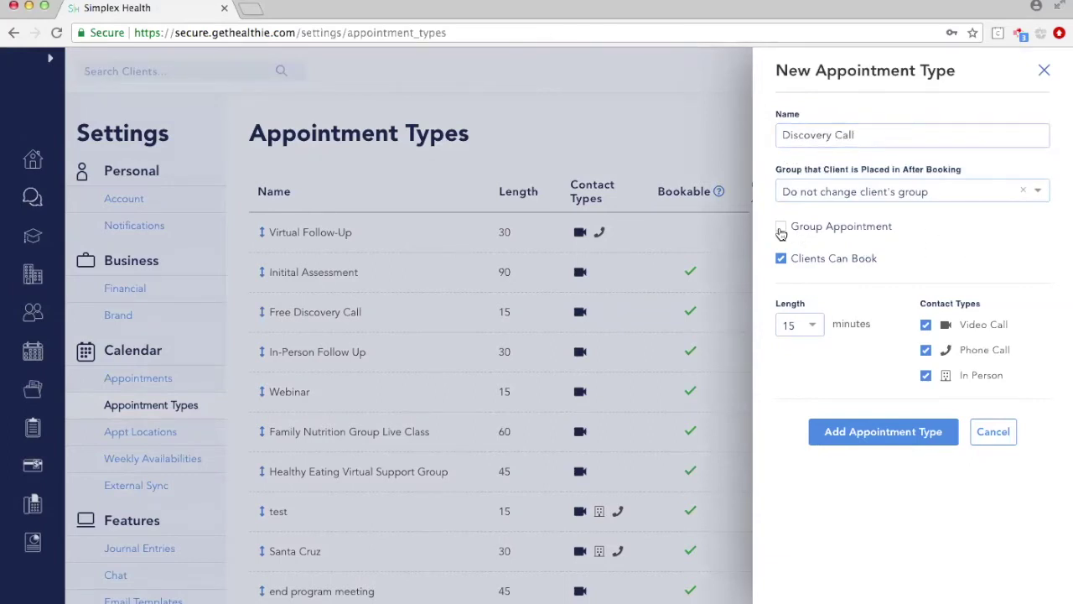
Choose the new appointment type's length, exclude the In Person contact type, and add the appointment type.
click(815, 329)
click(809, 415)
click(925, 375)
click(875, 433)
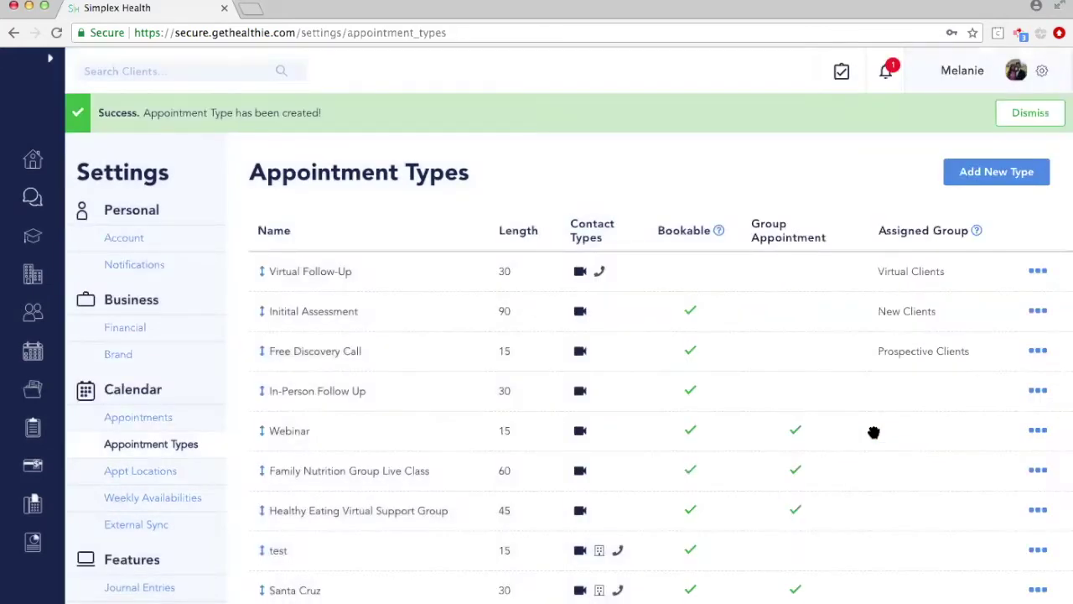
Reorder the appointment types so that Family Nutrition Group Live Class sits directly above In-Person Follow Up.
scroll(469, 354, down, 2)
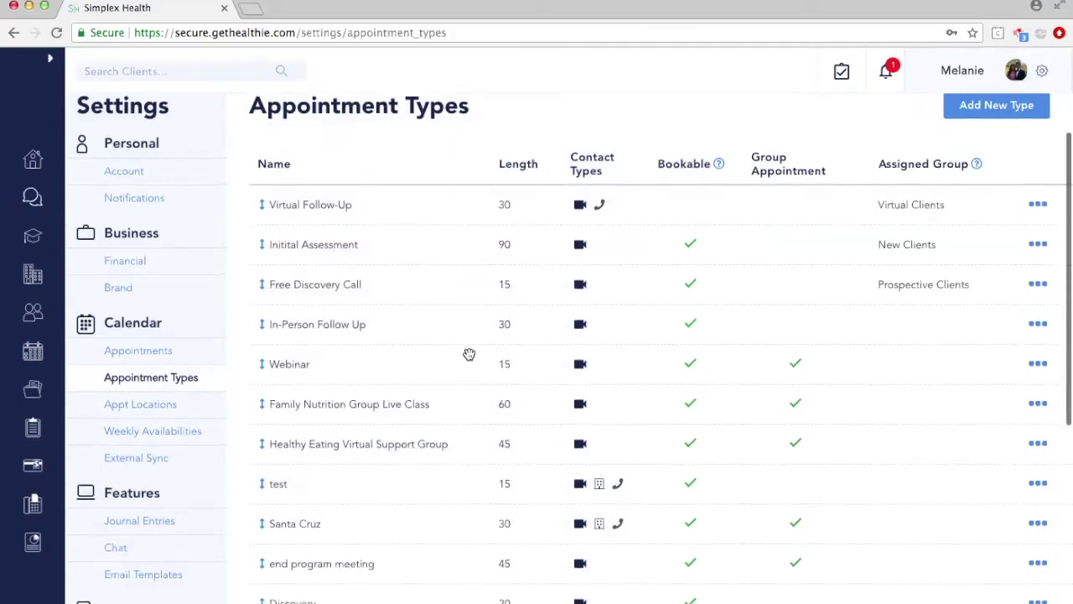
scroll(469, 353, down, 1)
drag(261, 360, 251, 243)
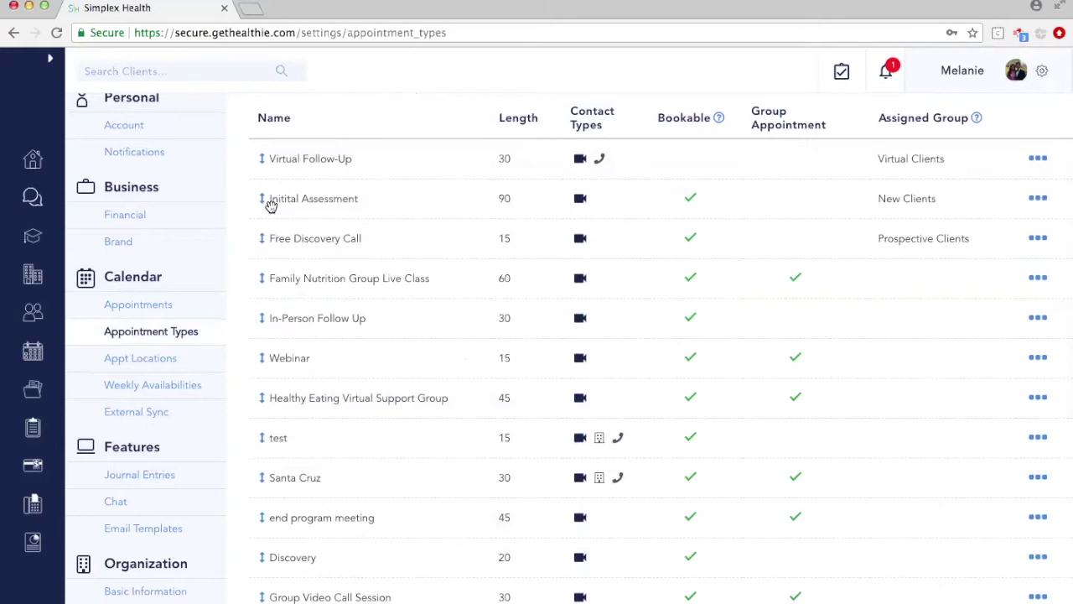
scroll(270, 206, up, 3)
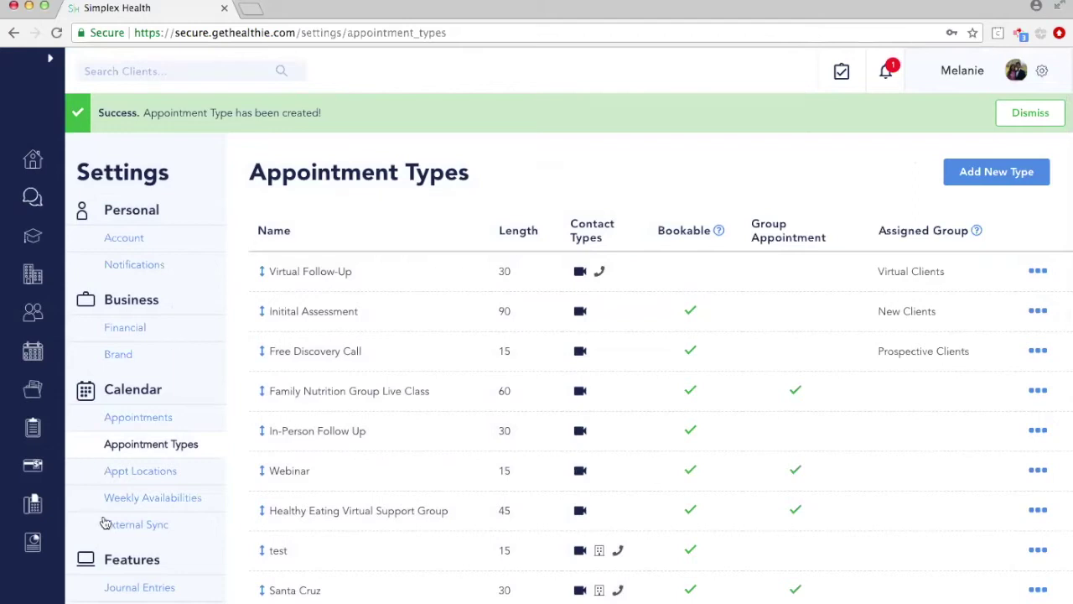
Start a new appointment location named Brooklyn Office that can be booked by clients and has rooms.
click(142, 473)
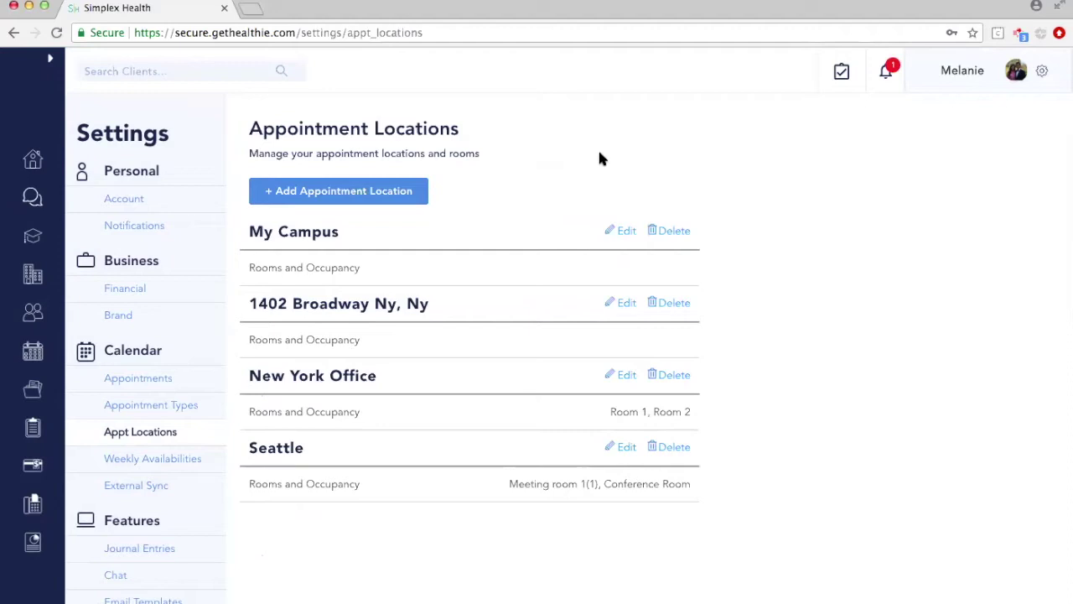
click(389, 193)
click(791, 124)
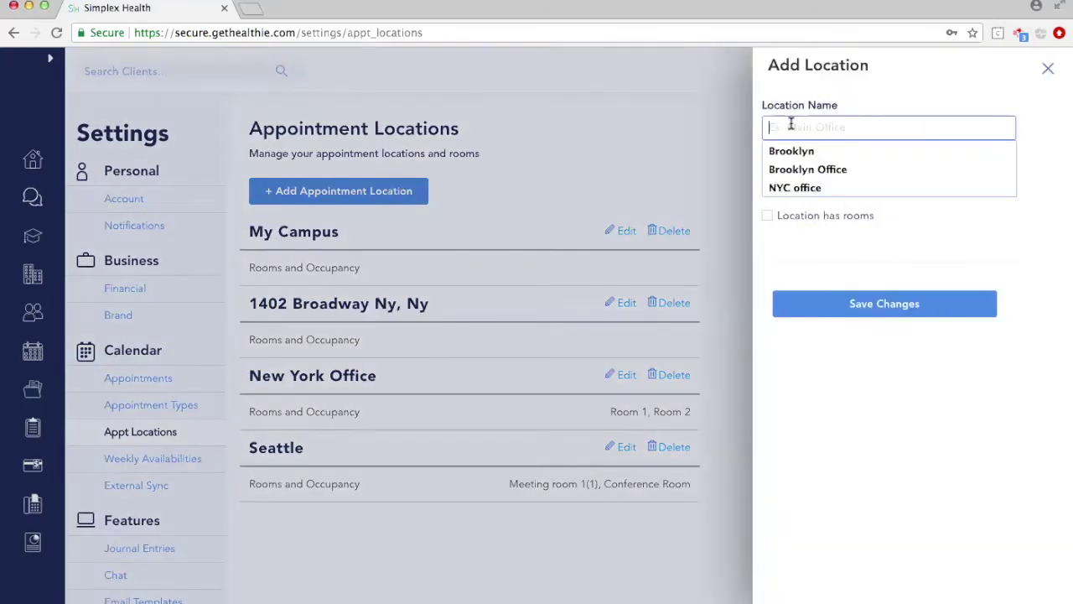
click(795, 170)
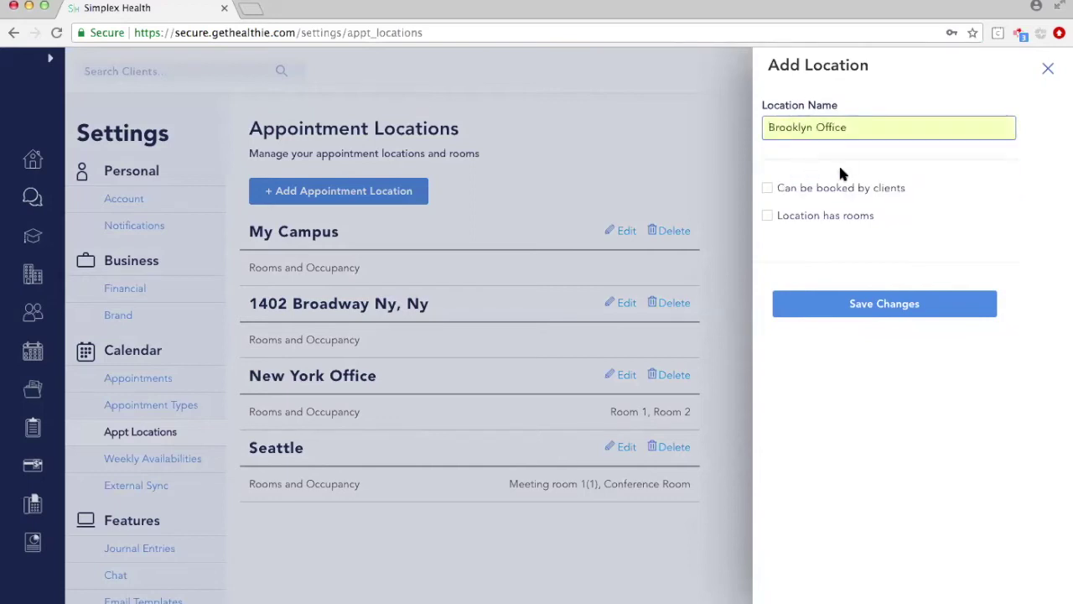
click(767, 189)
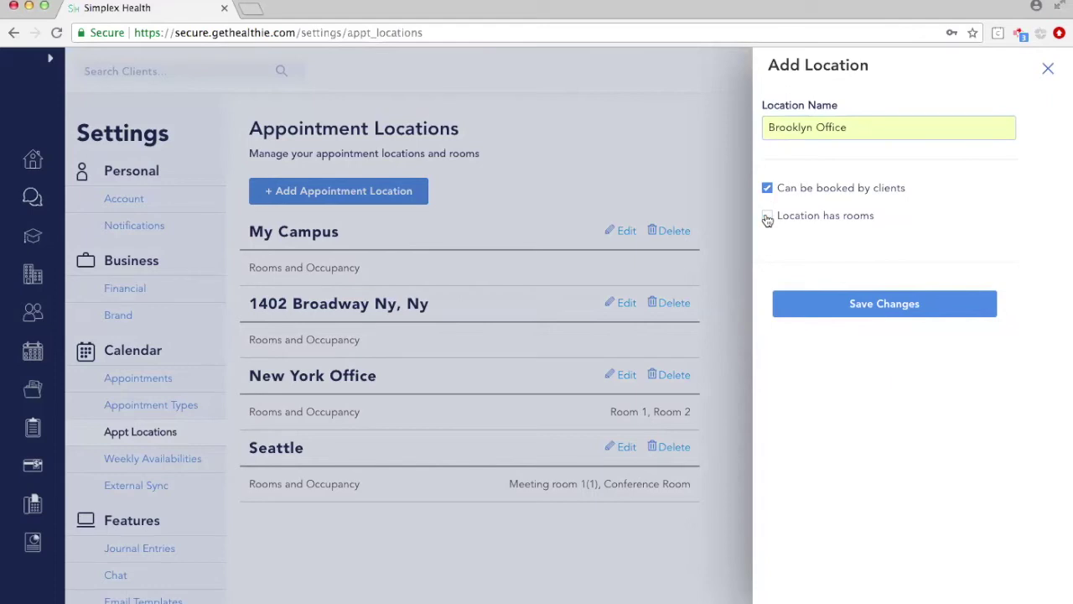
click(767, 217)
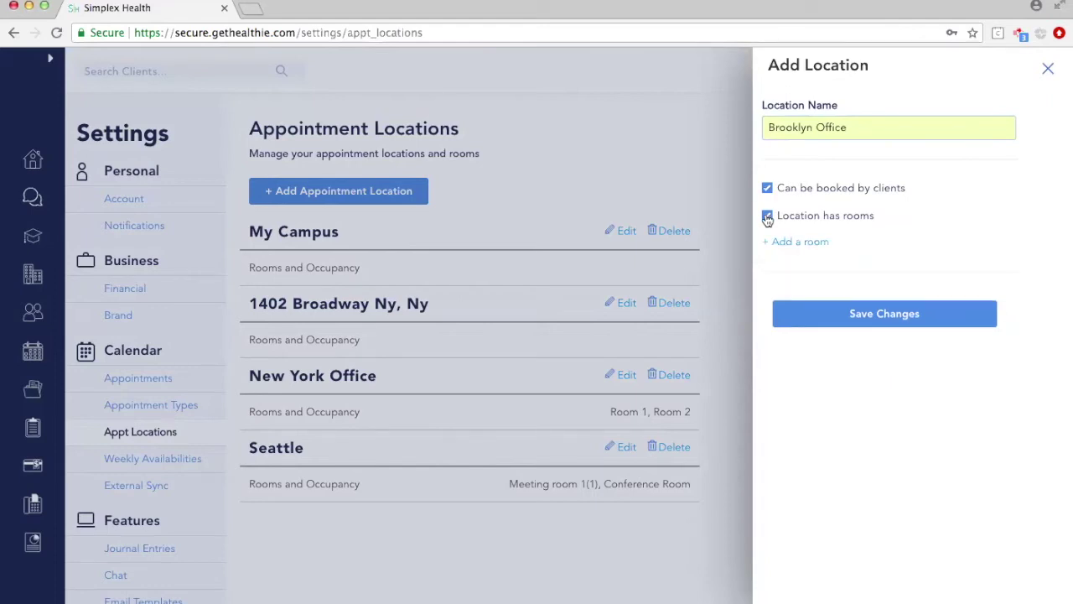
Add a room named Meeting room 1 to the new location and limit its capacity to 1.
click(783, 243)
click(792, 251)
text(Meeting room 1)
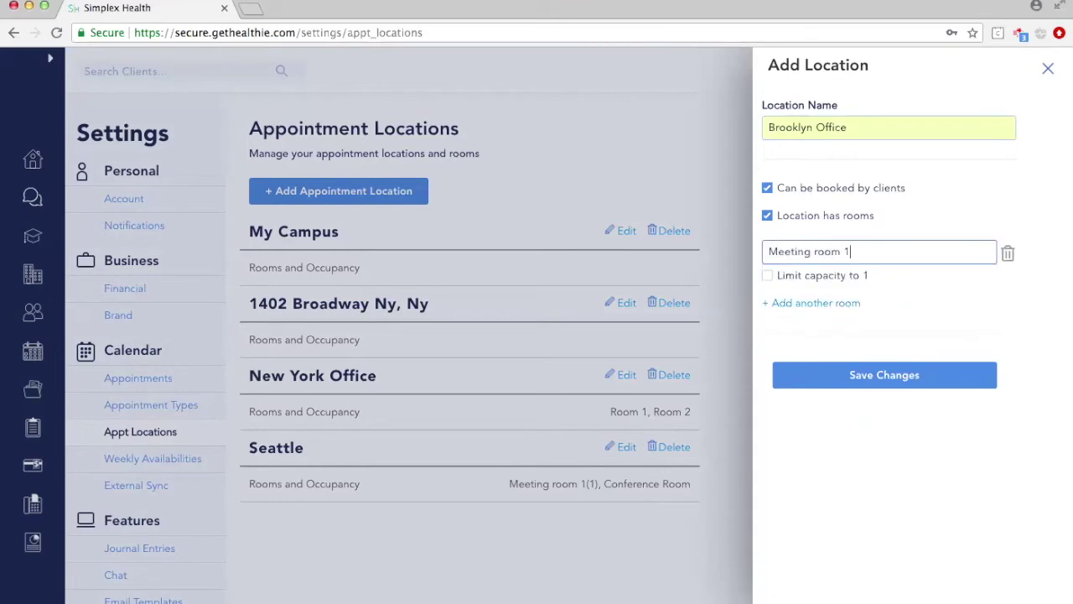
click(782, 278)
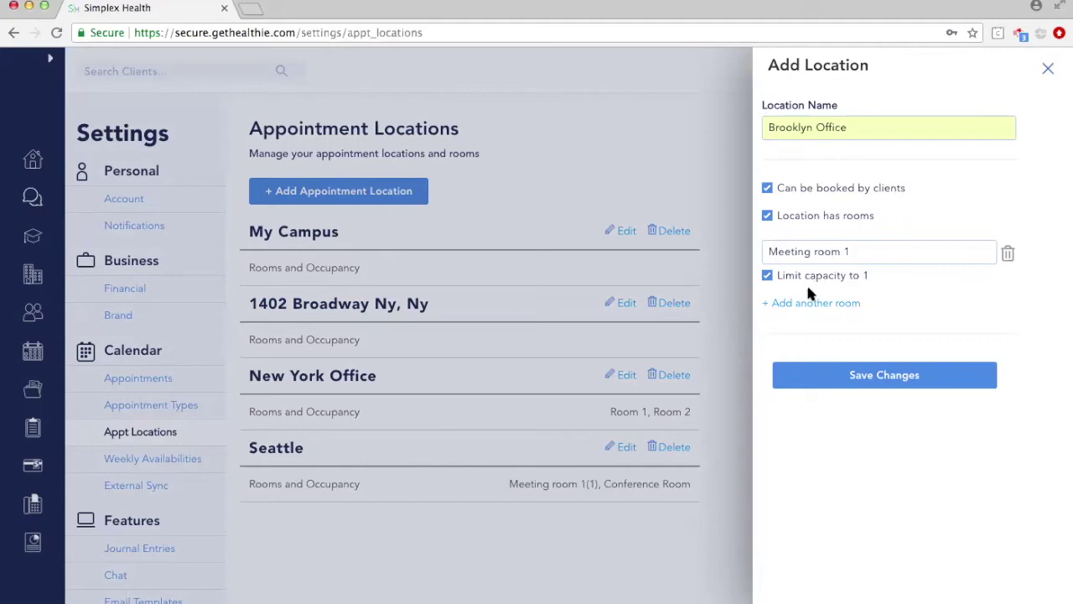
Add a second room named Conference Room and save the location for all members of the organization.
click(802, 303)
click(796, 330)
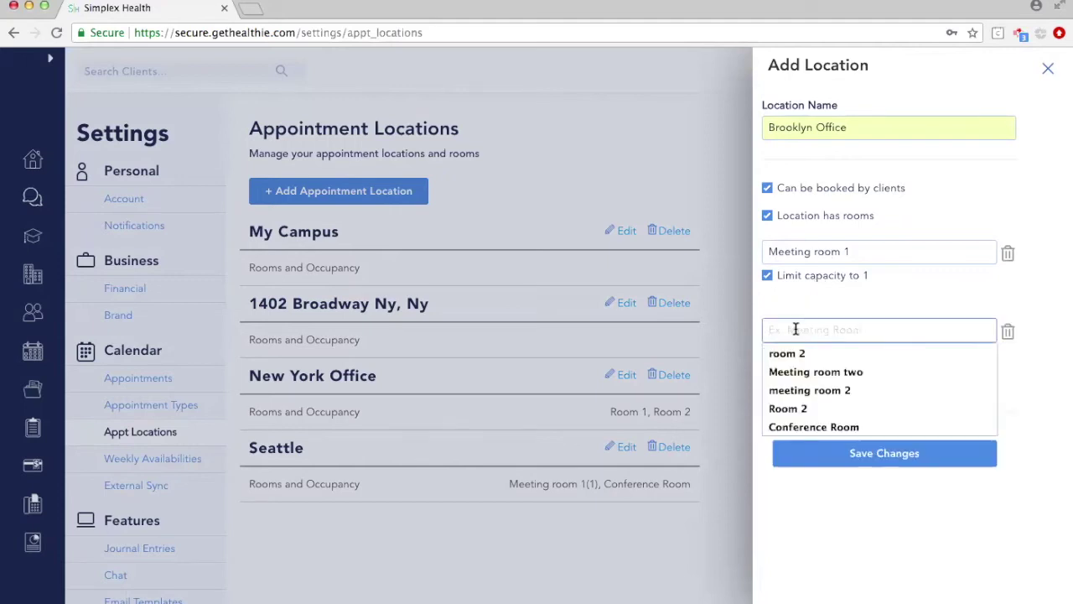
text(Conf)
click(807, 353)
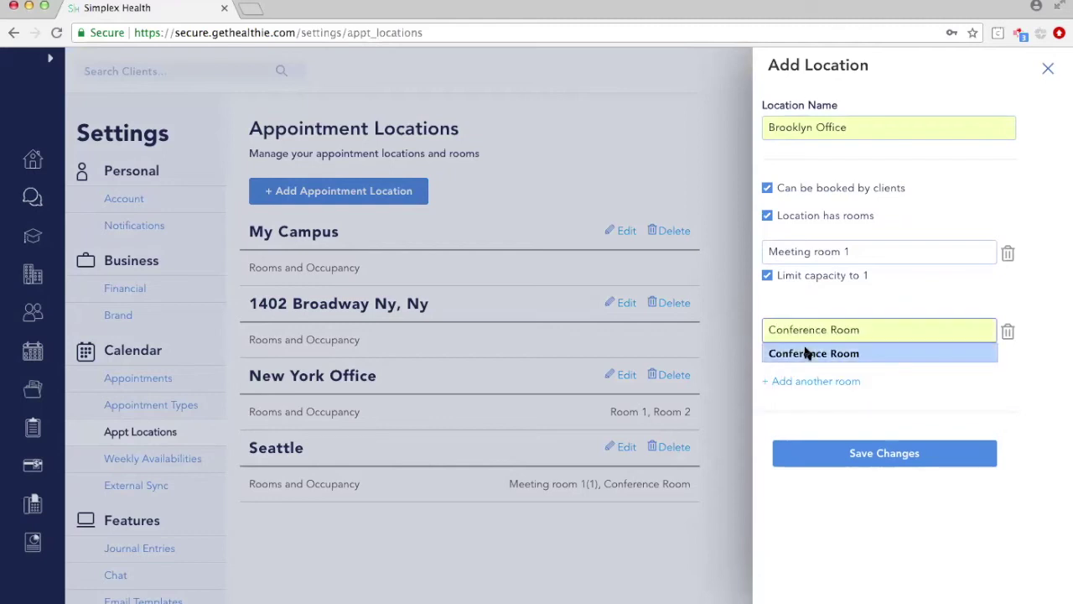
click(902, 289)
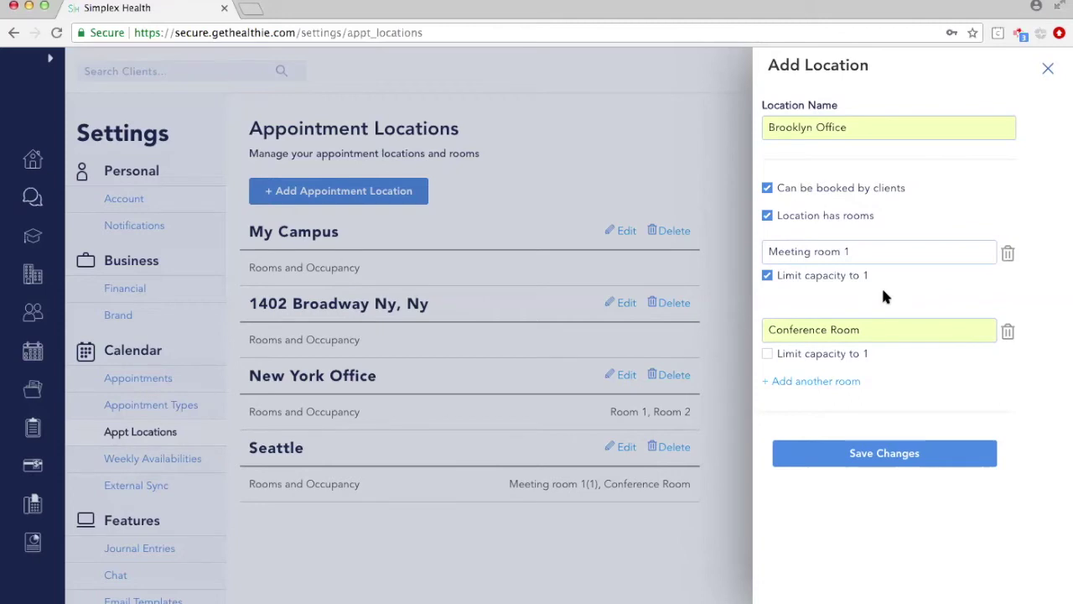
click(852, 453)
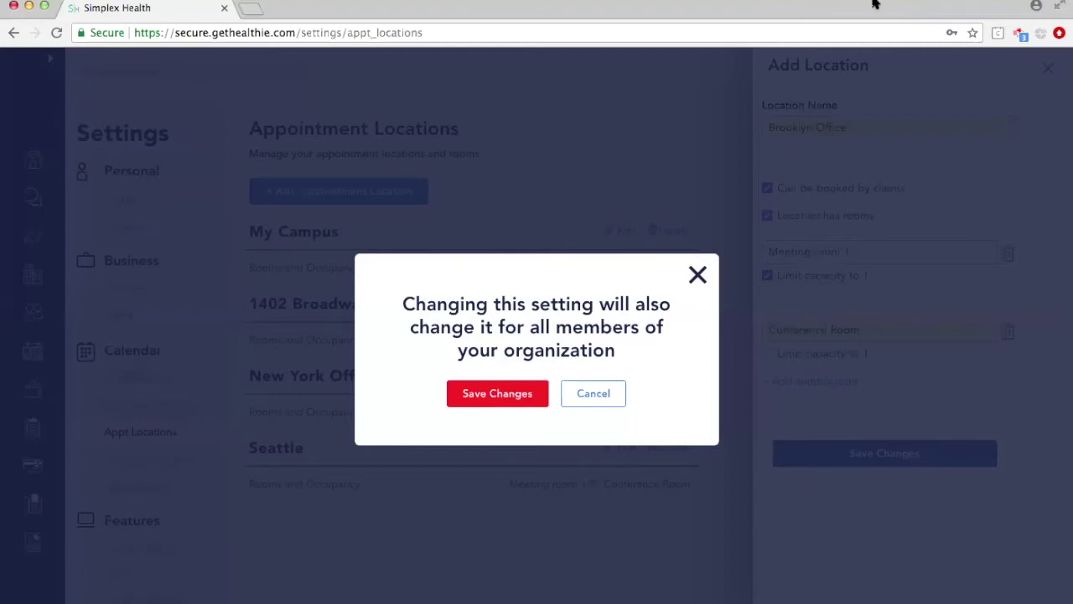
click(469, 396)
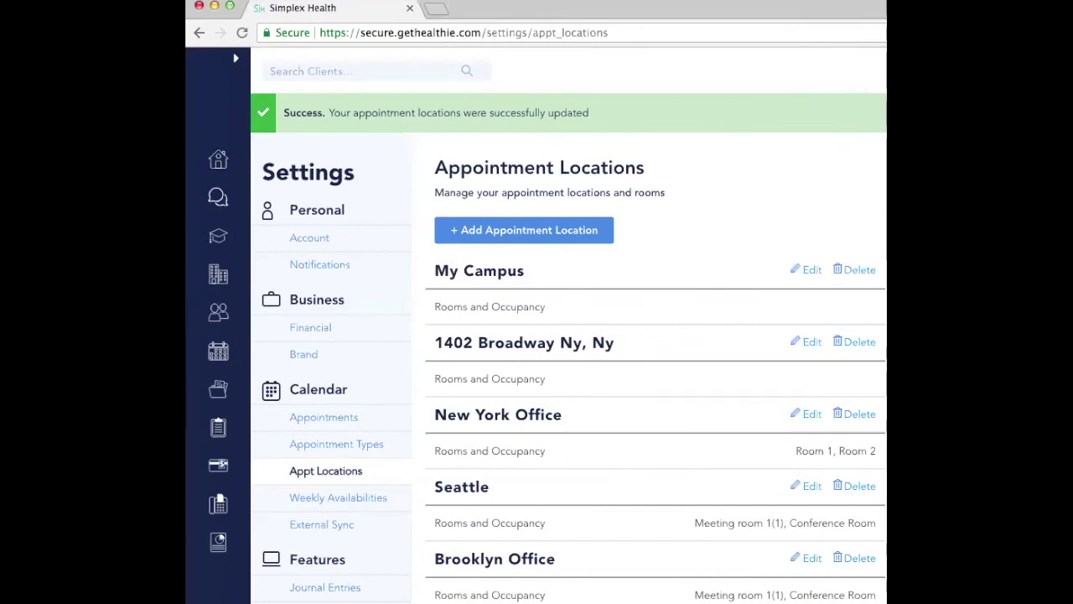
Open the weekly availability settings of the calendar.
scroll(353, 386, down, 2)
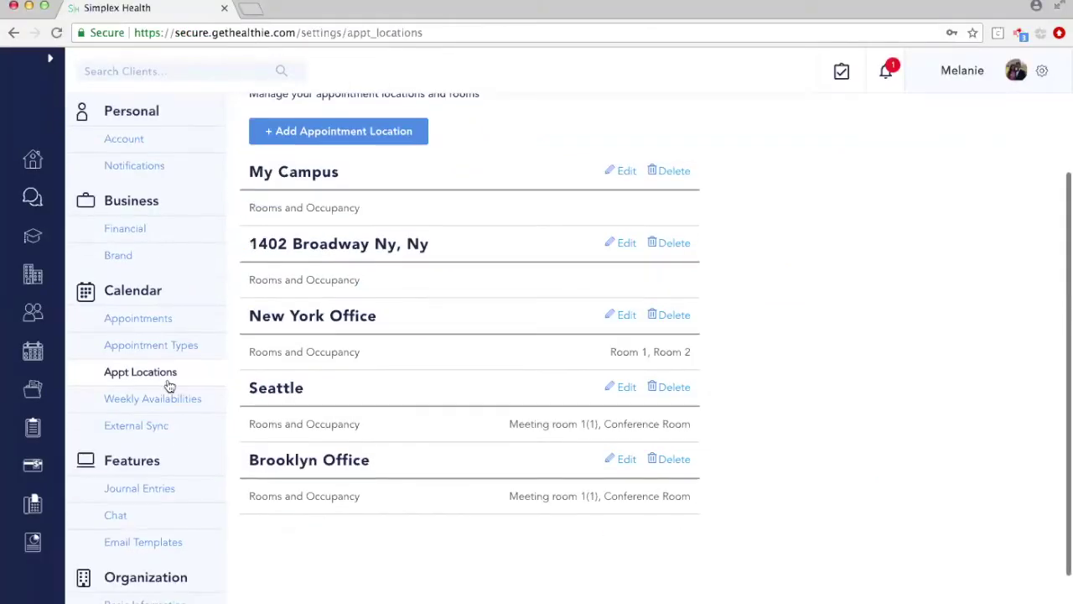
click(156, 399)
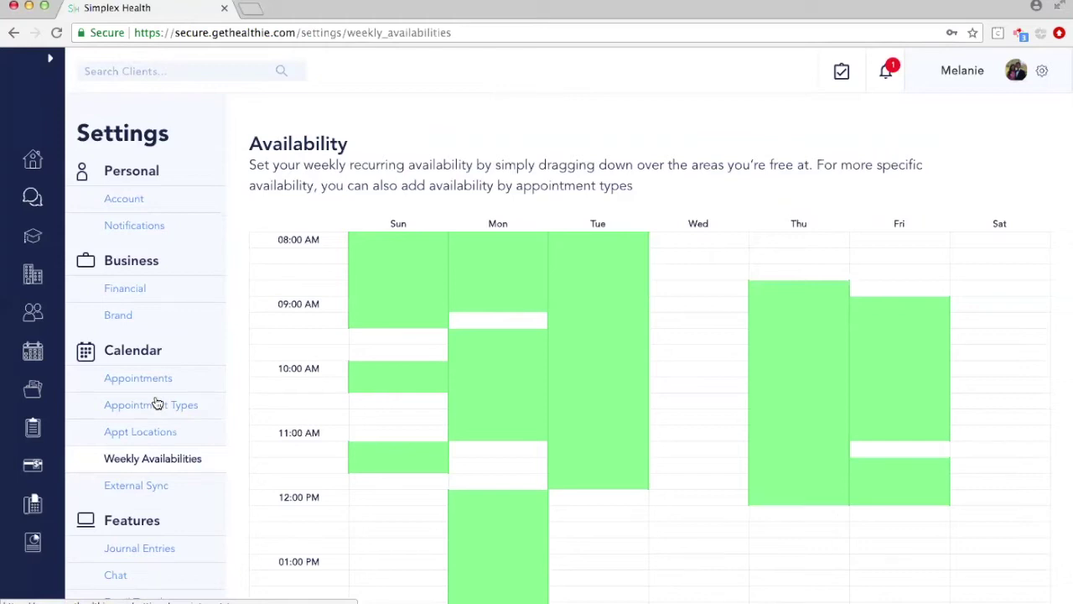
Add Wednesday availability from 8:30 AM to 12:00 PM and remove the Thursday morning availability block.
drag(668, 270, 676, 486)
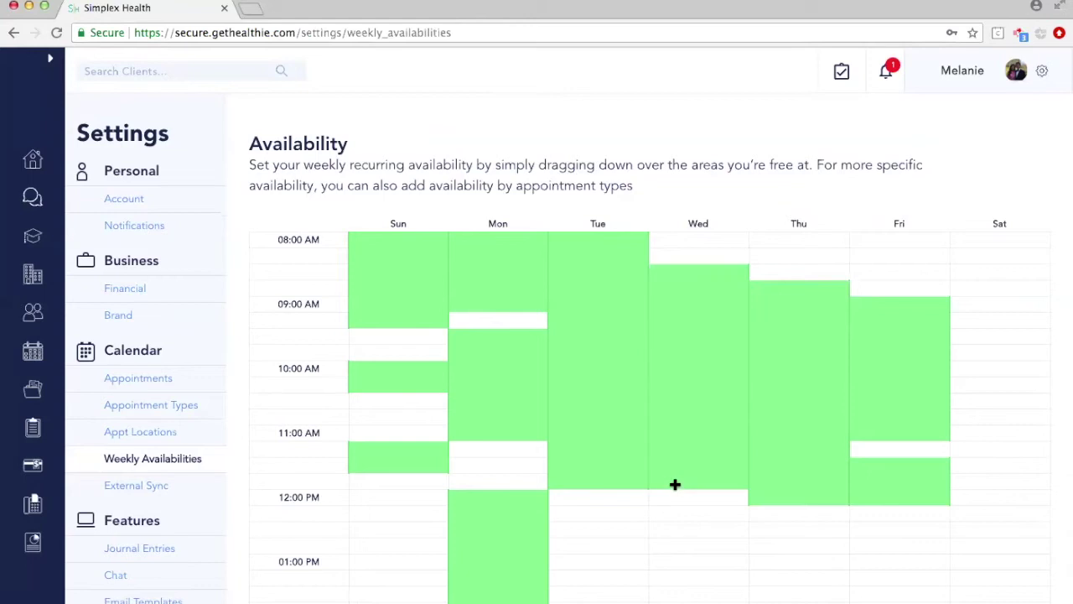
drag(783, 290, 777, 491)
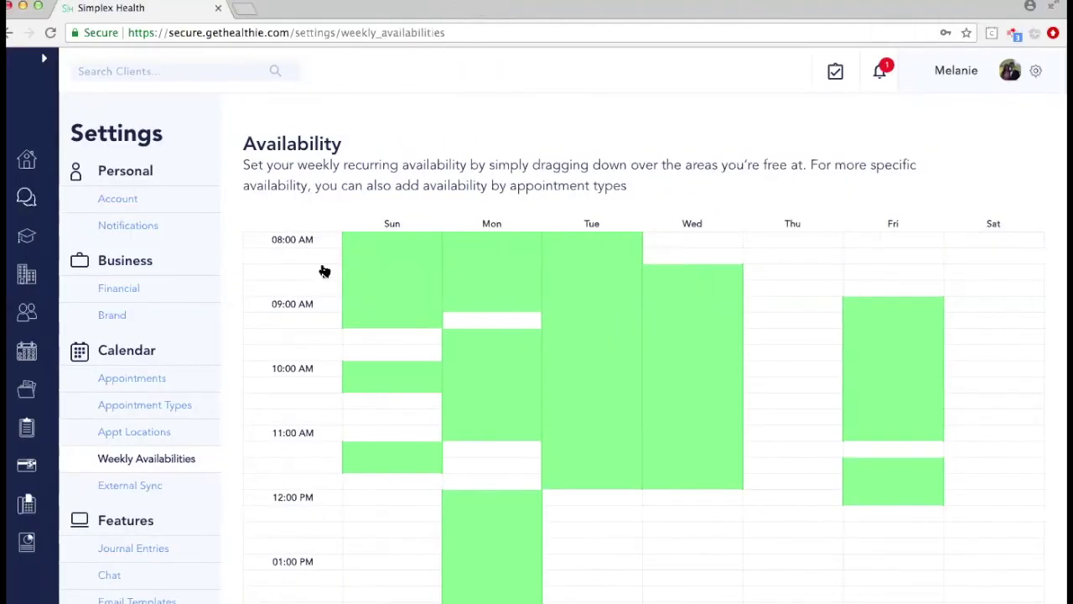
Open the calendar's external sync settings to view the available calendar options.
click(131, 486)
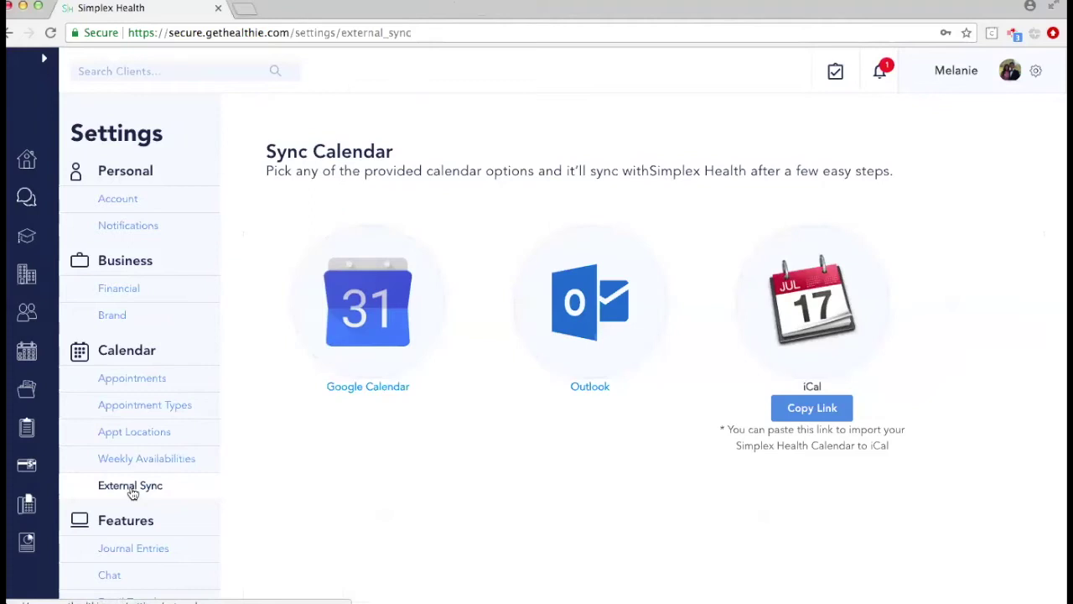
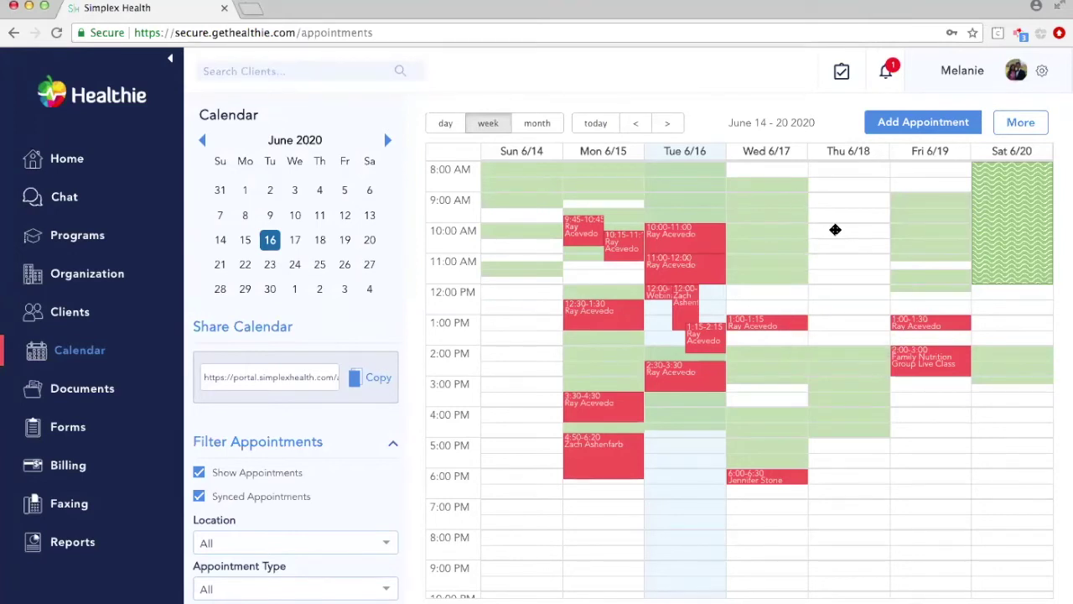
Start an individual appointment on Thursday, June 18, 2020 at 10:00 AM and choose the client as invitee.
drag(836, 227, 836, 256)
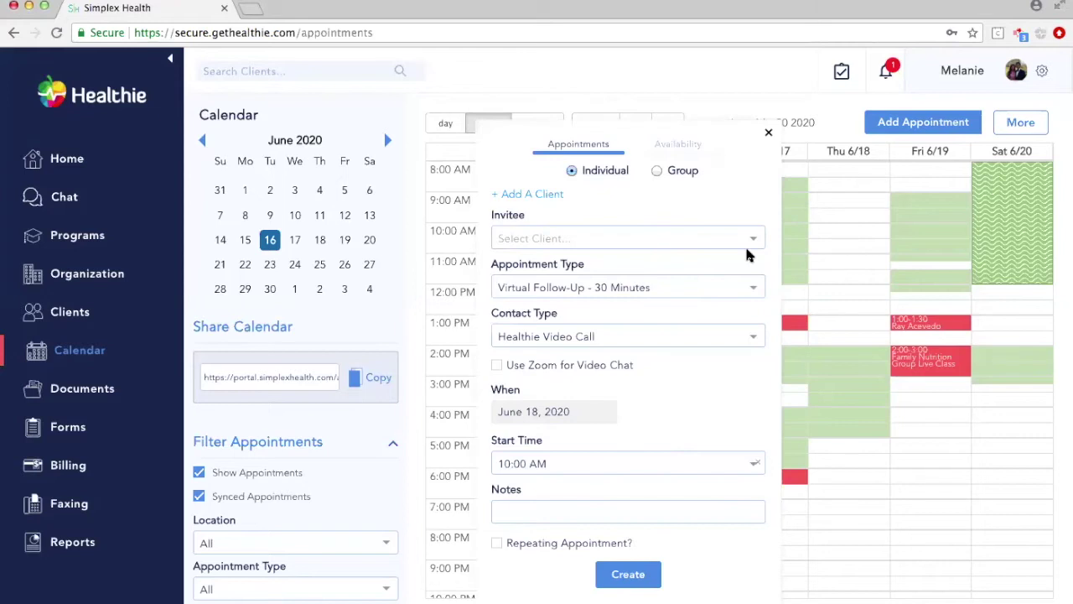
click(644, 238)
text(ray)
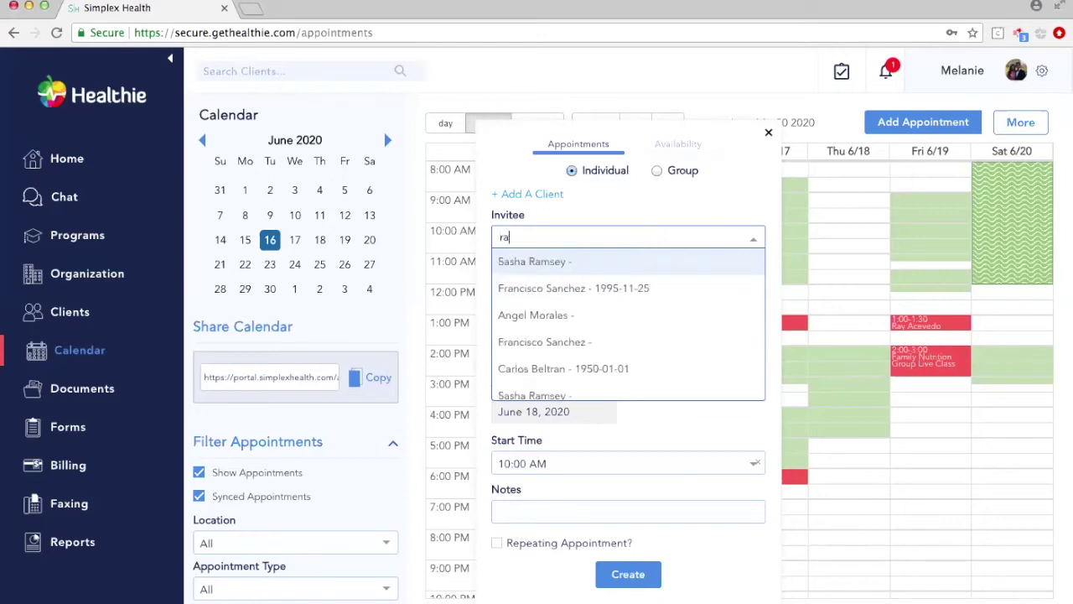
click(608, 262)
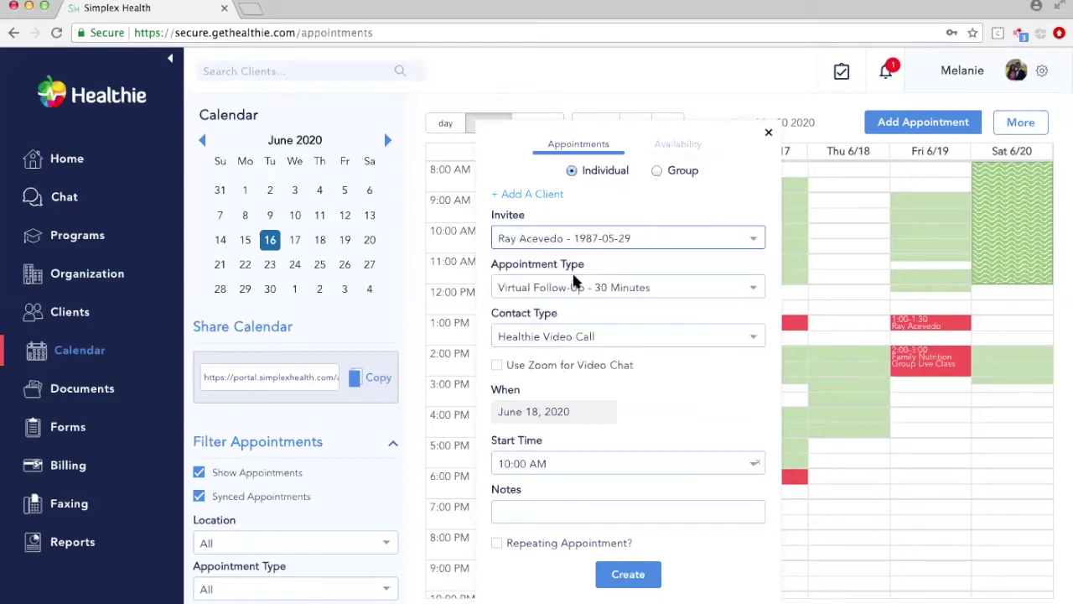
Set the appointment type to Virtual Follow-Up - 30 Minutes and the contact type to Healthie Video Call.
click(653, 287)
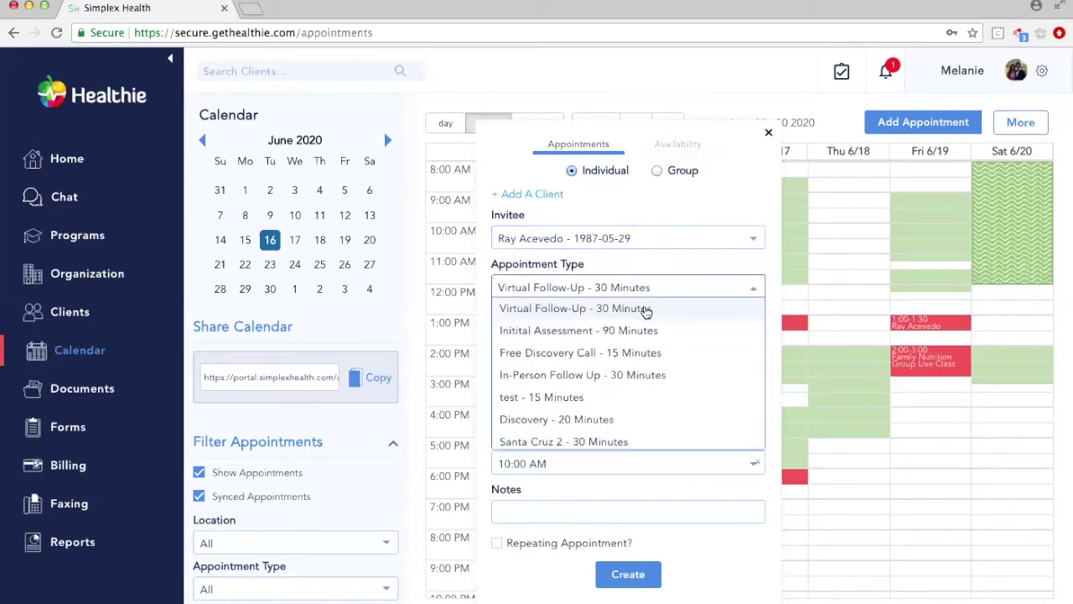
click(645, 310)
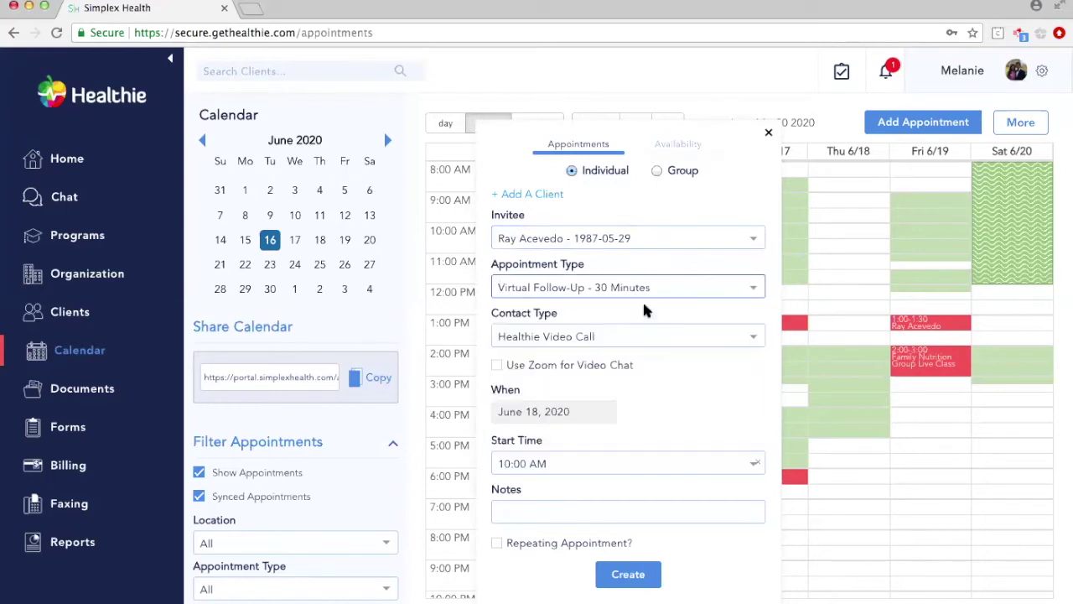
click(679, 338)
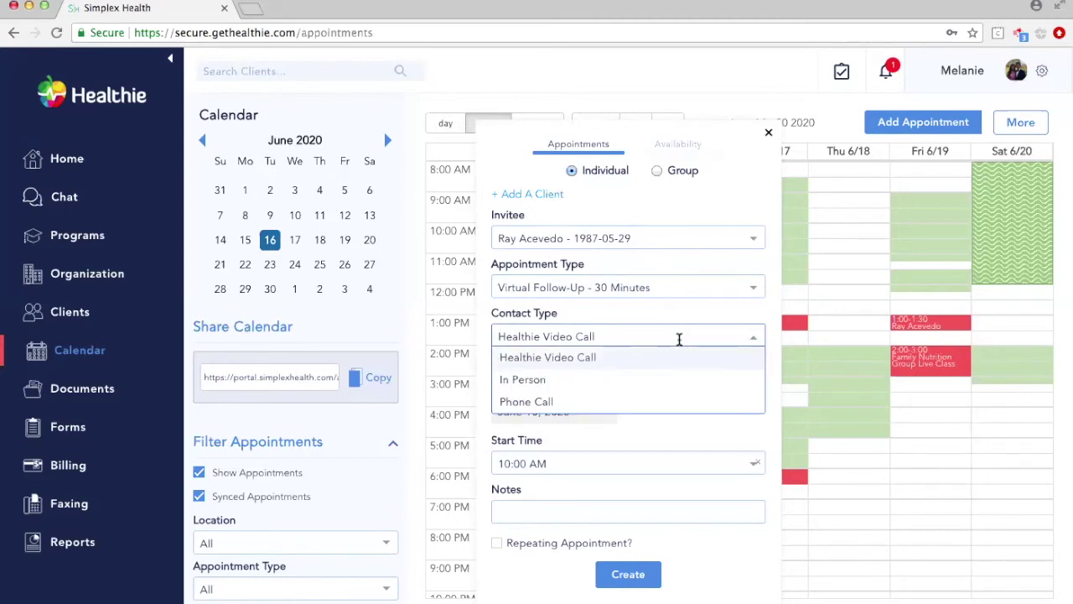
click(635, 359)
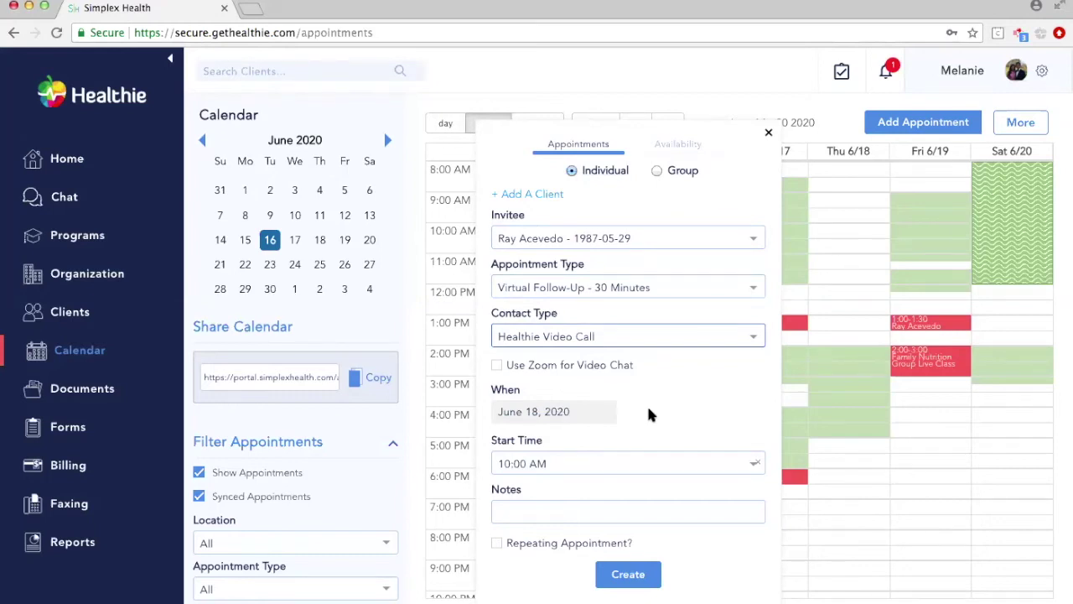
Make the appointment repeat weekly with 3 repeat times and create it.
click(496, 542)
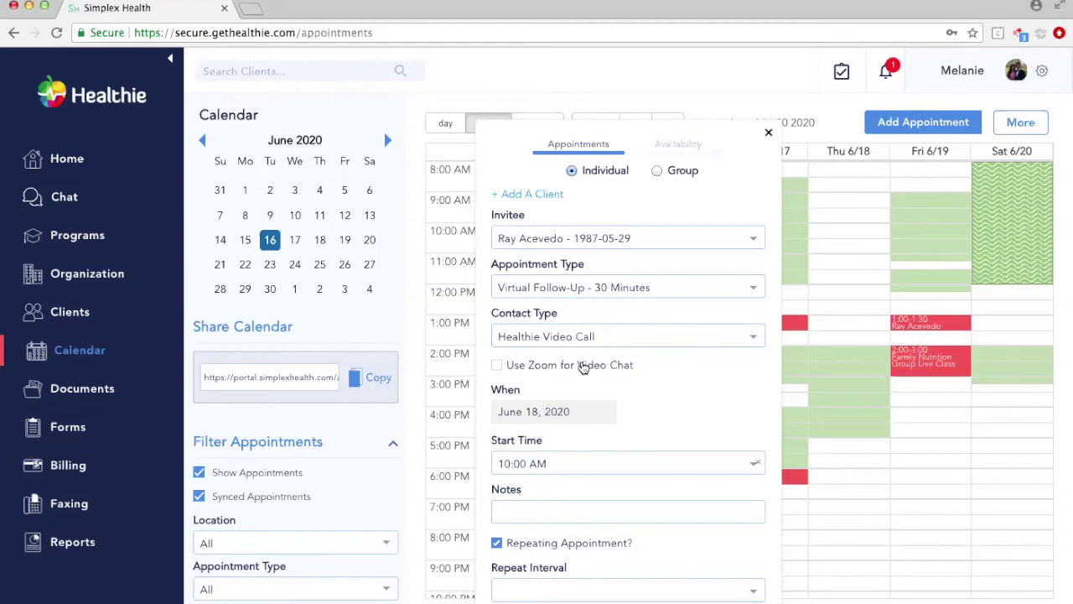
scroll(583, 367, down, 3)
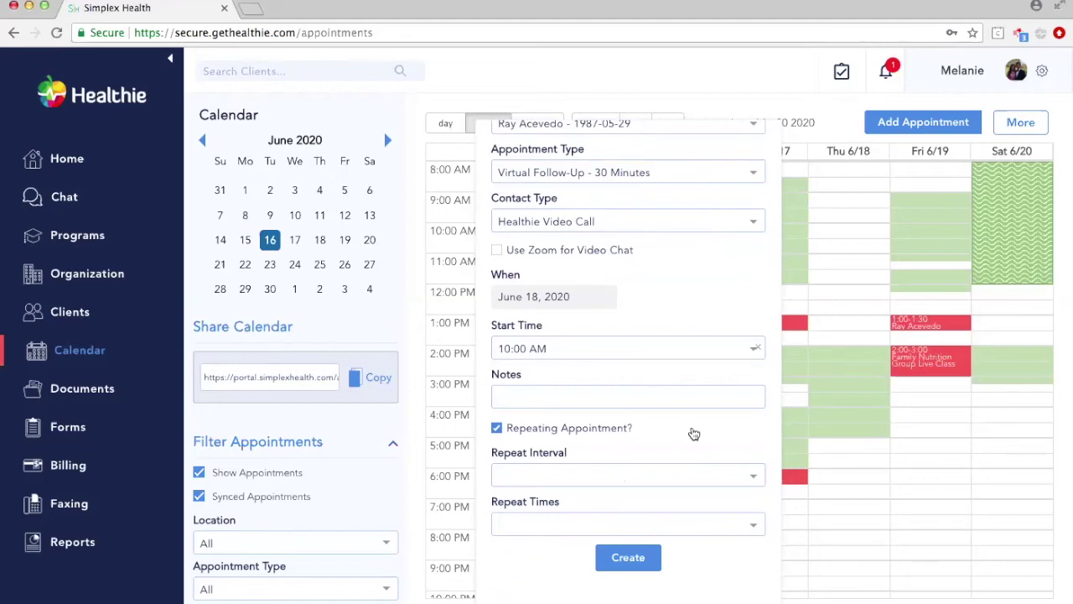
click(658, 475)
click(600, 496)
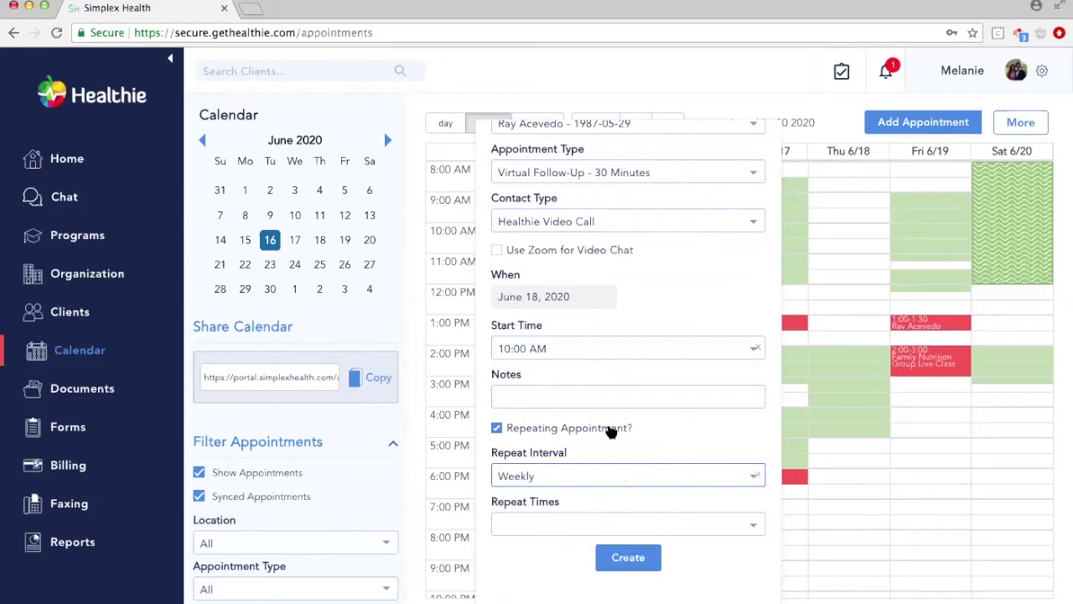
scroll(610, 430, down, 5)
scroll(584, 383, up, 4)
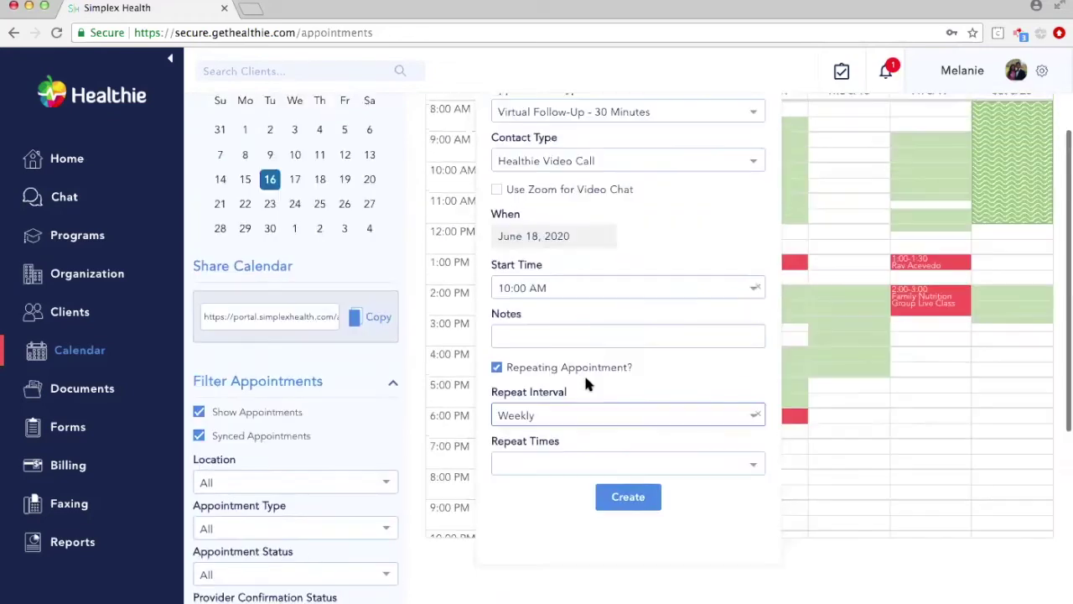
click(546, 466)
click(529, 525)
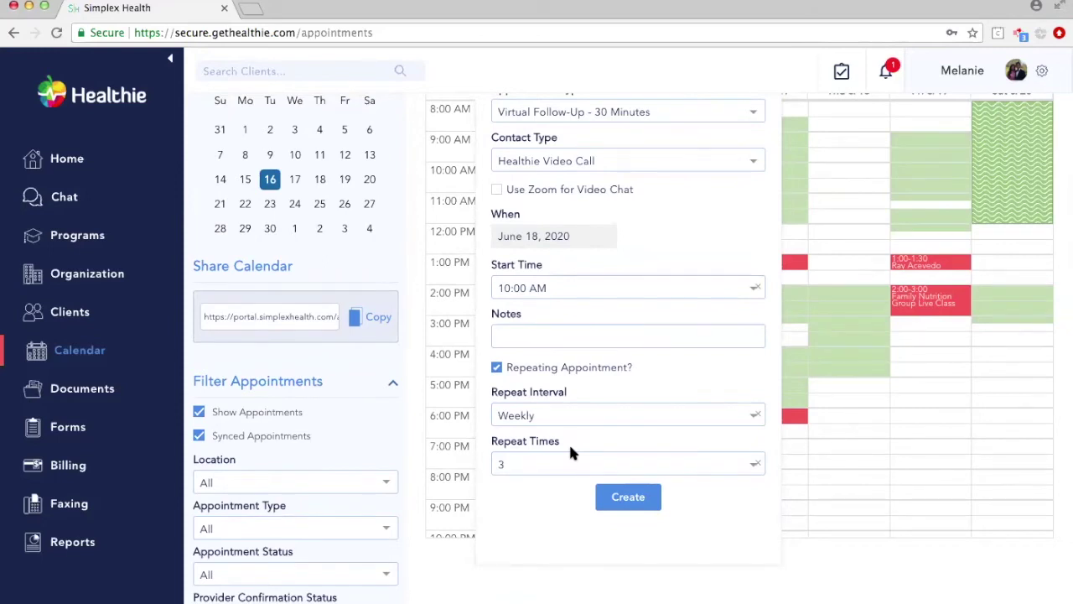
click(628, 497)
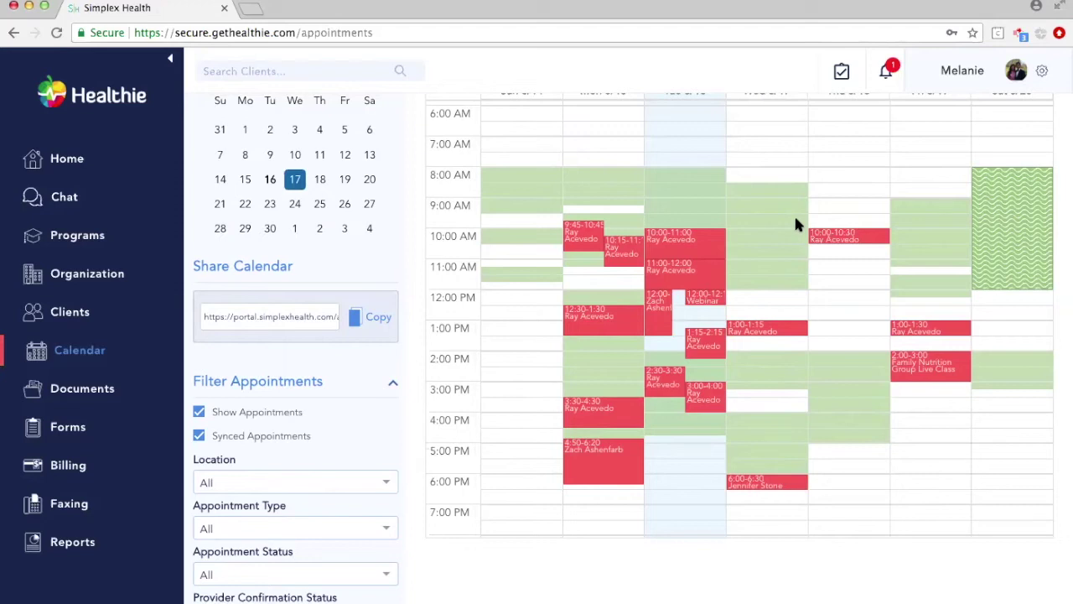
Open the Thursday 10:00-10:30 appointment and update its status to Occurred.
click(851, 239)
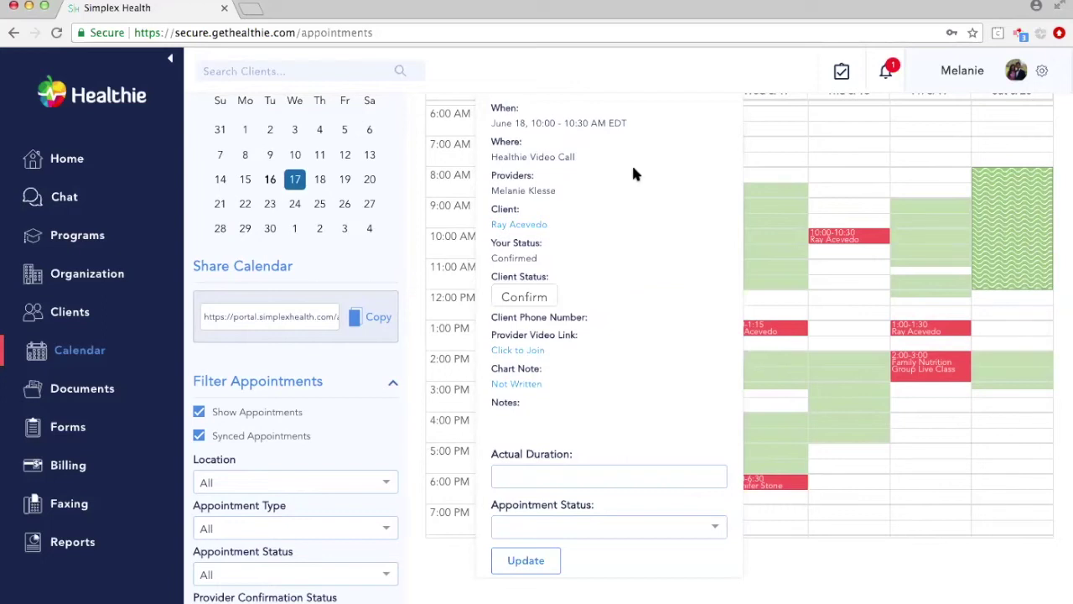
scroll(634, 173, down, 3)
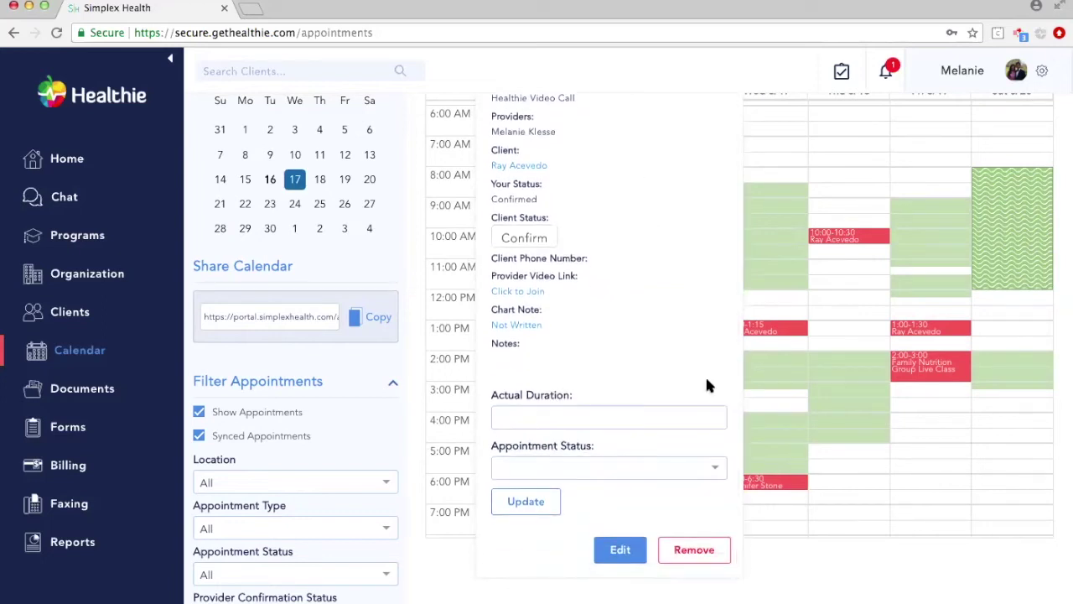
click(709, 470)
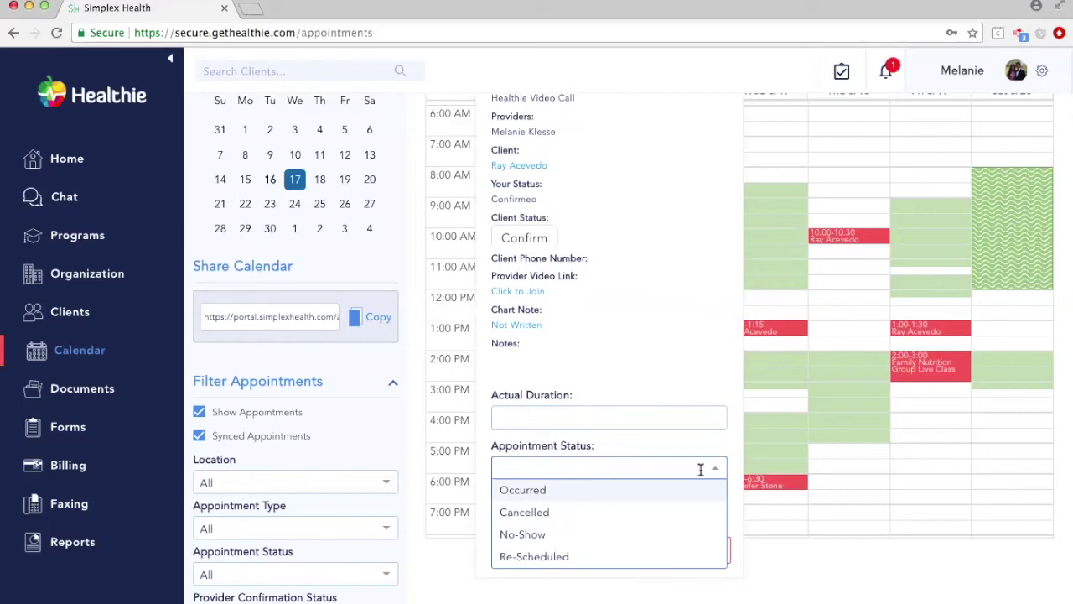
click(652, 494)
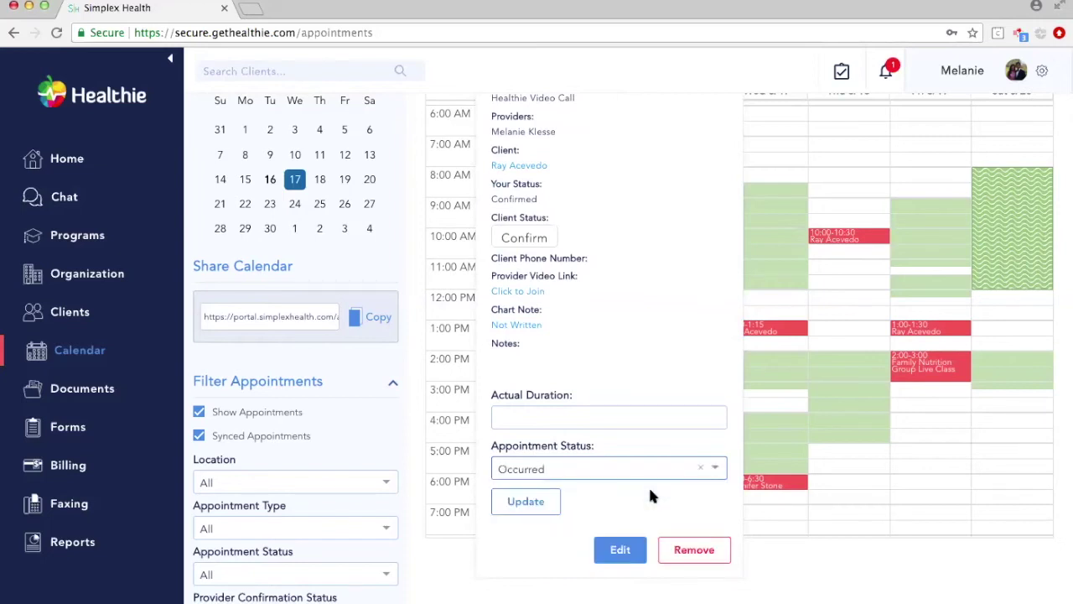
click(526, 501)
scroll(792, 270, up, 5)
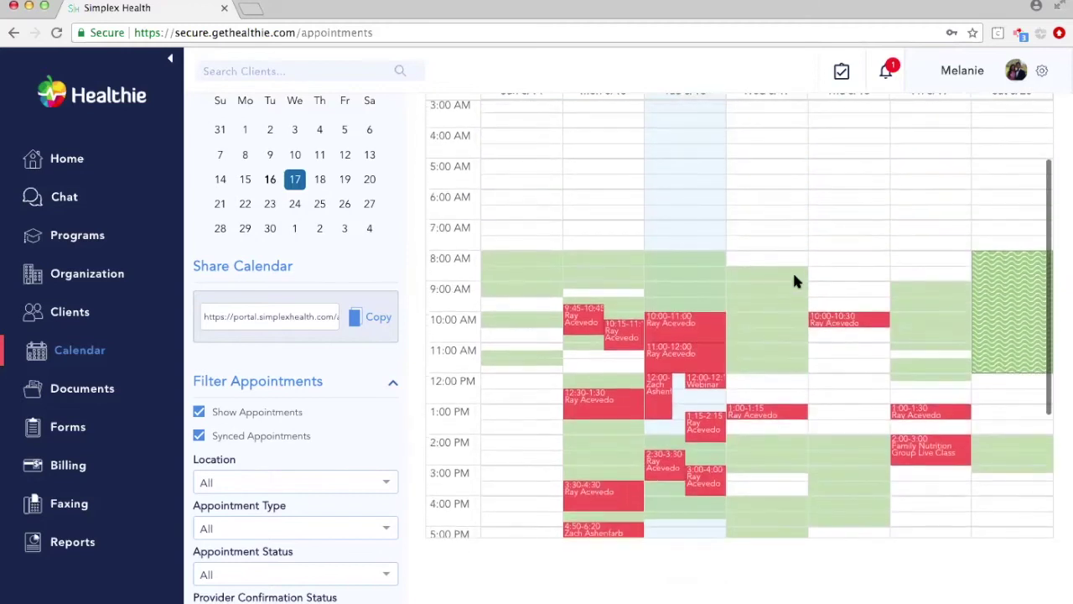
scroll(795, 282, down, 3)
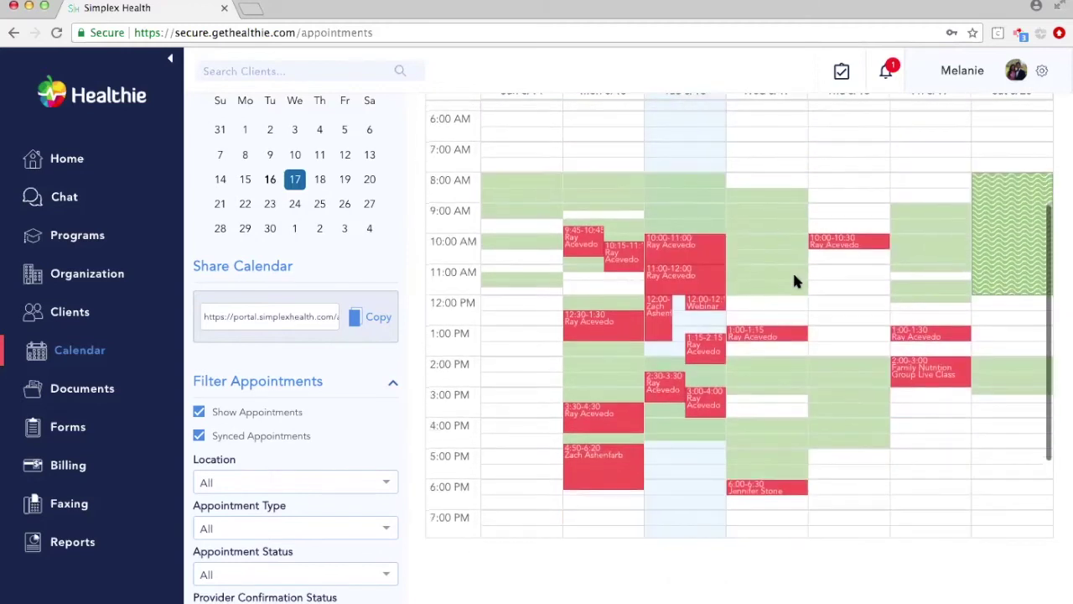
scroll(795, 282, down, 1)
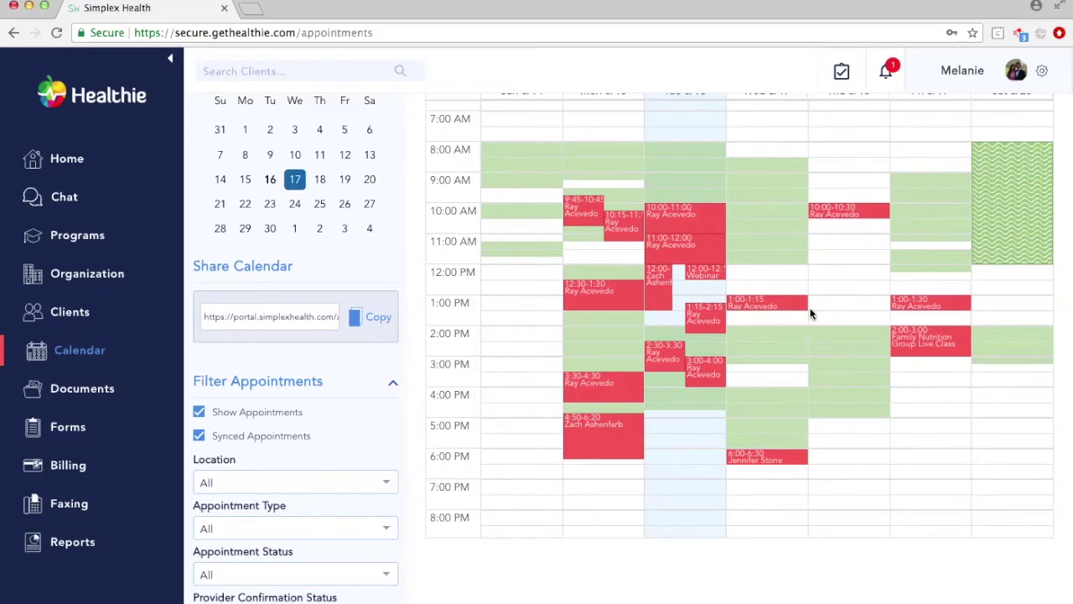
scroll(810, 313, up, 5)
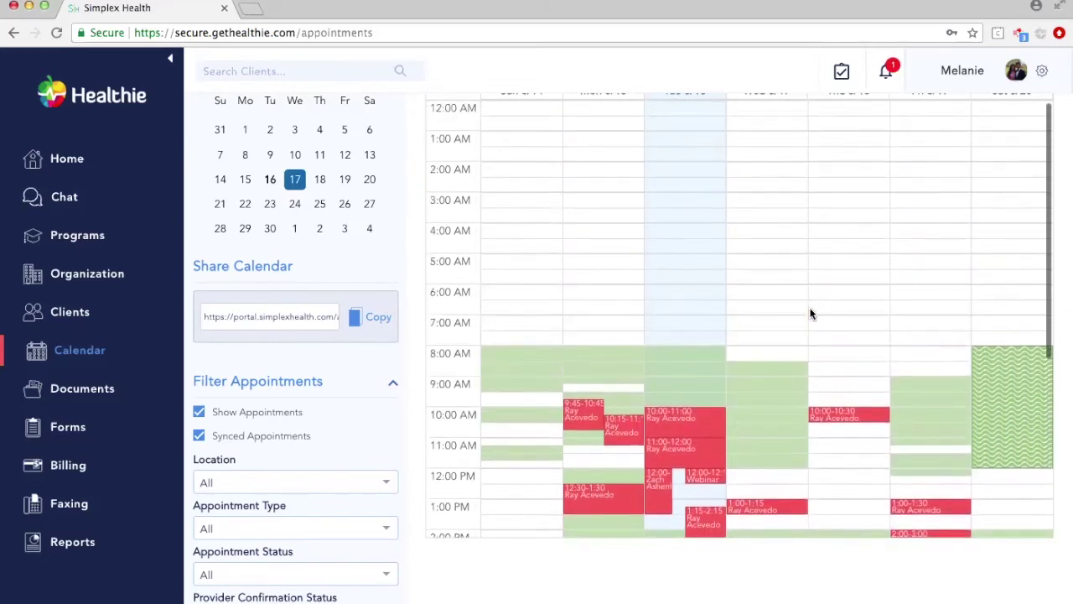
scroll(754, 244, up, 2)
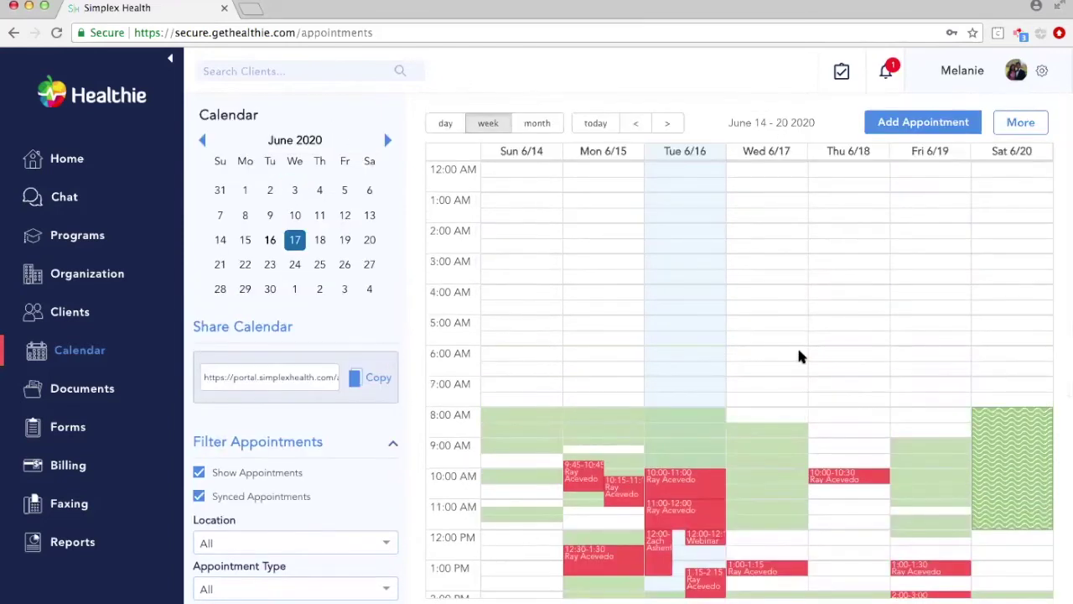
Start a group appointment on Thursday, June 18, 2020 at 12:00 PM and add the client as an invitee.
scroll(798, 356, down, 5)
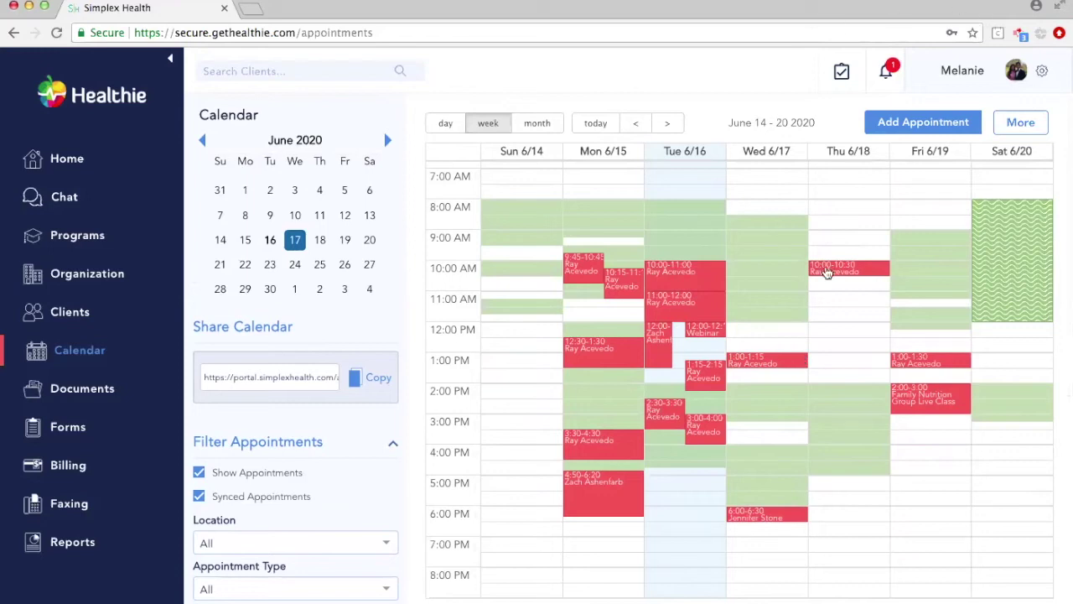
drag(830, 331, 828, 370)
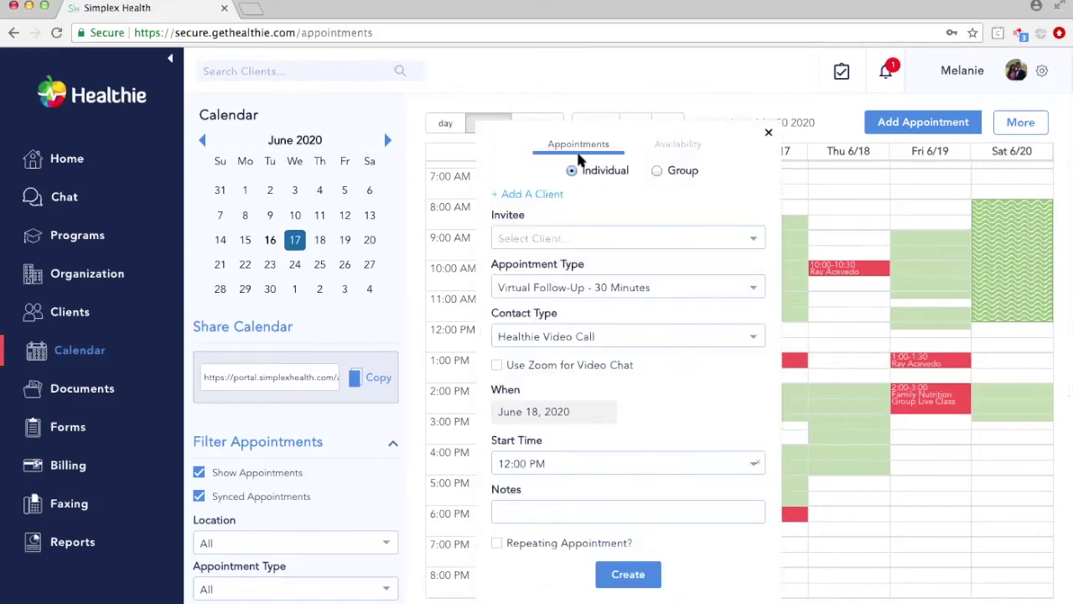
click(657, 171)
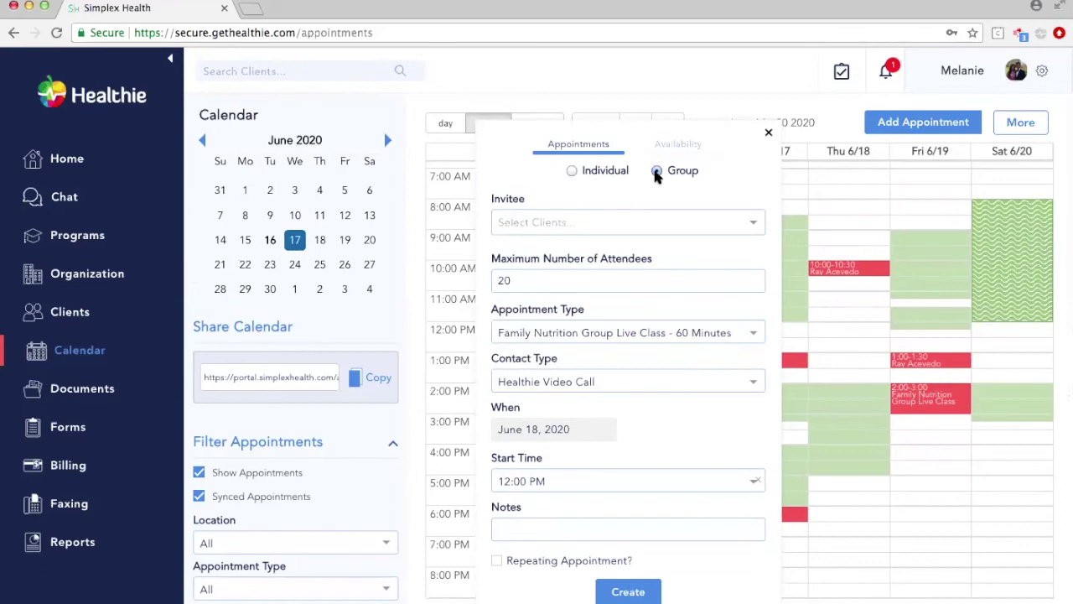
click(616, 223)
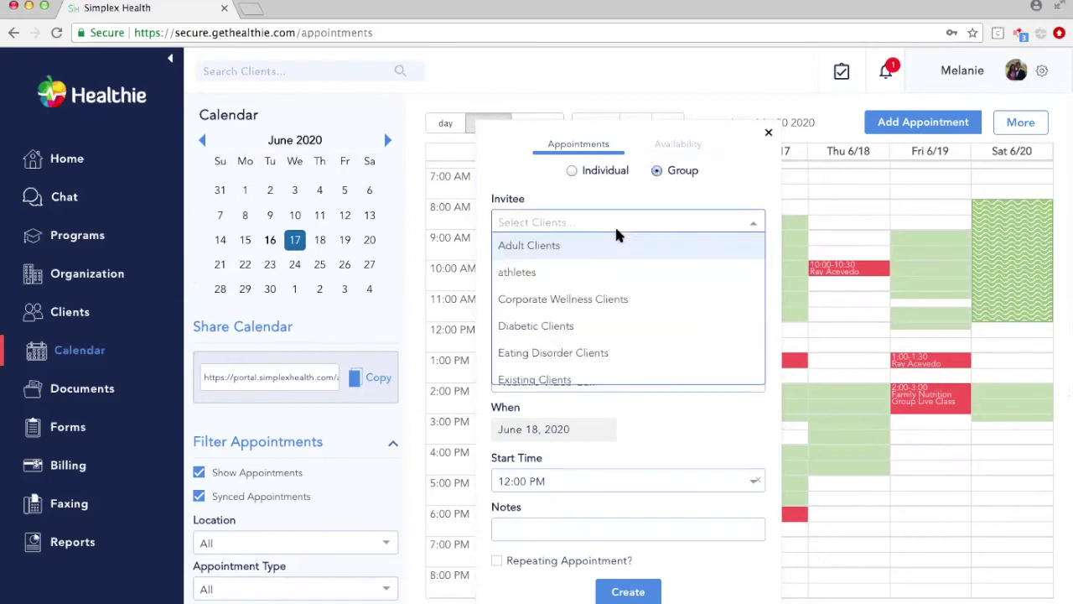
text(ray)
click(634, 246)
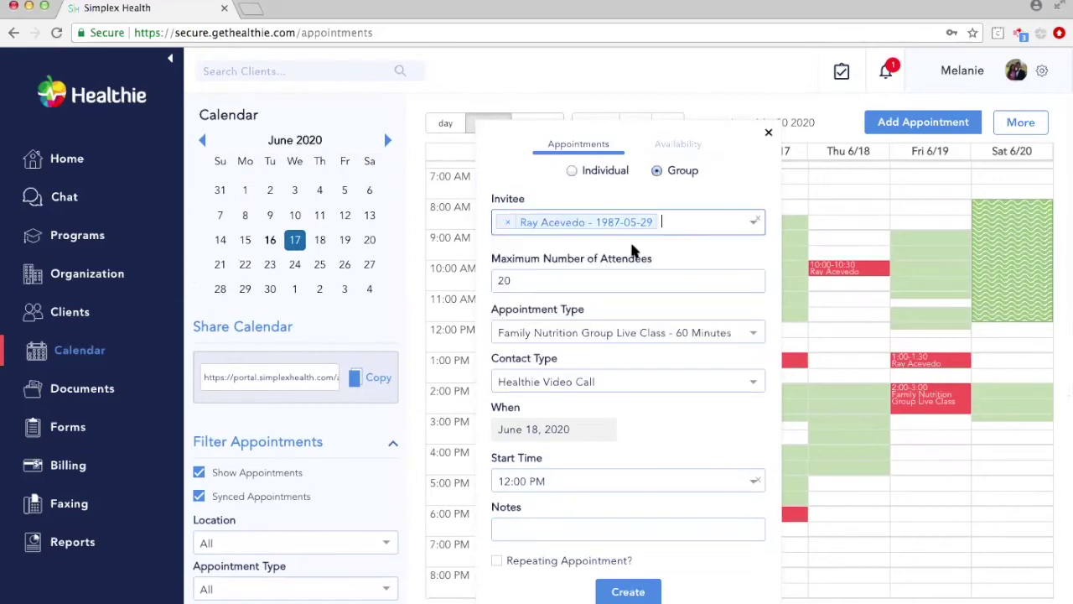
Set the group appointment's type to Webinar - 15 Minutes.
drag(658, 265, 495, 261)
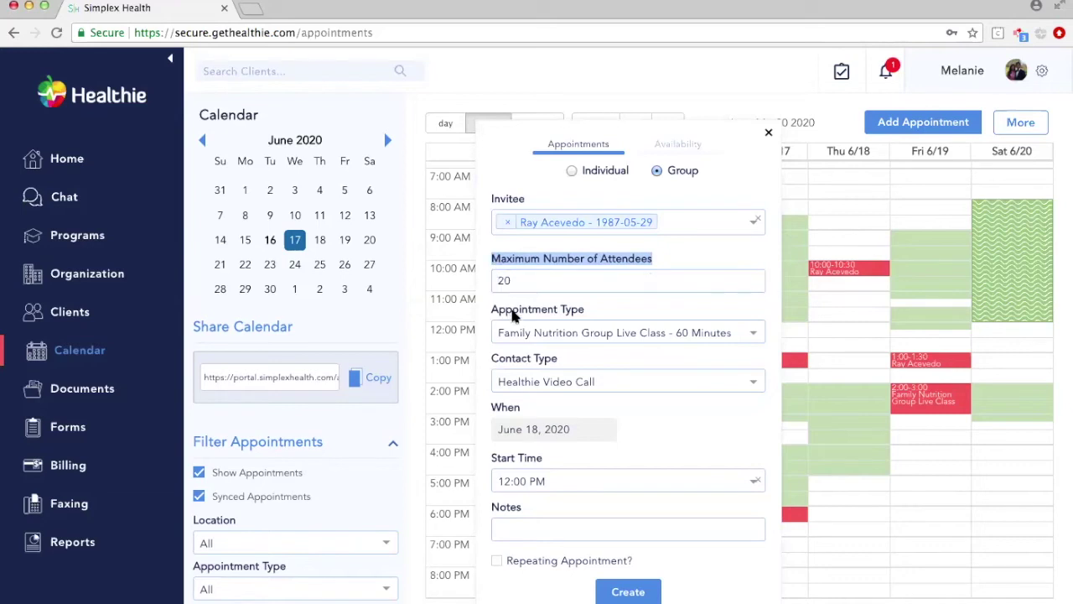
click(627, 323)
click(627, 323)
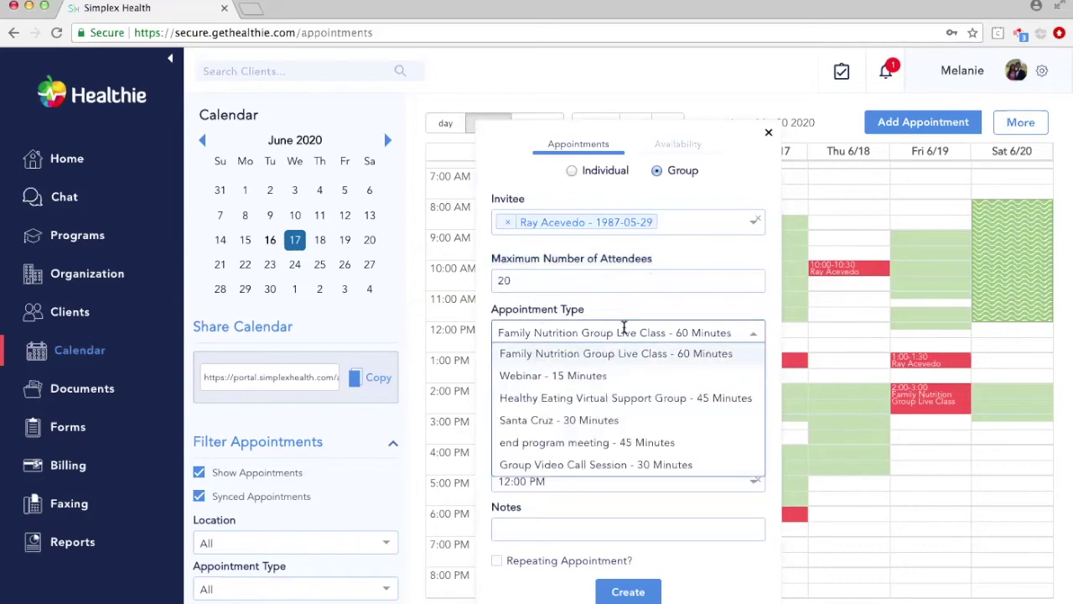
click(594, 376)
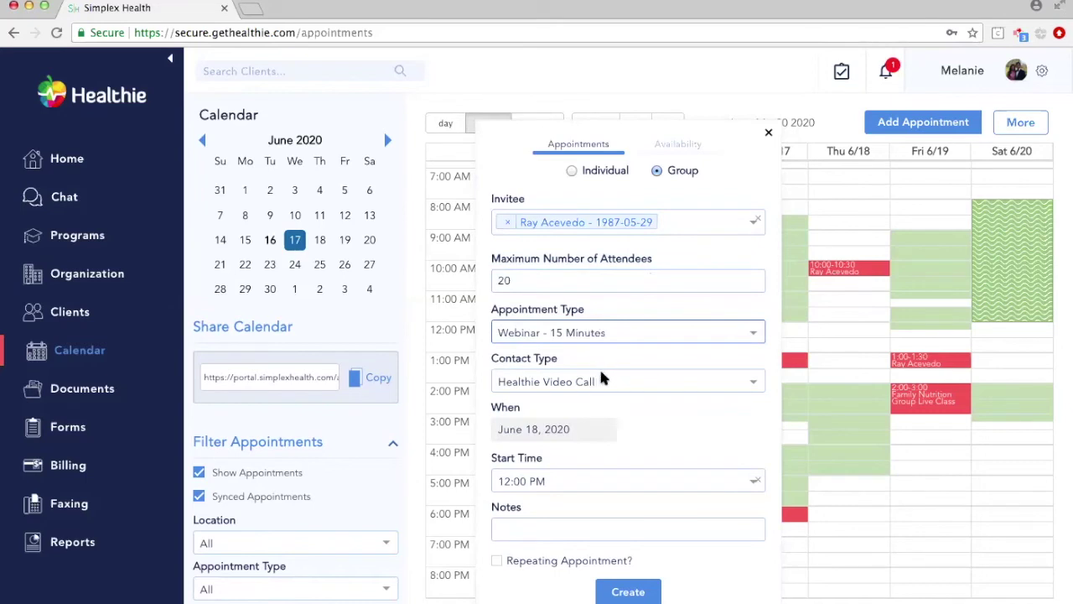
scroll(596, 404, down, 1)
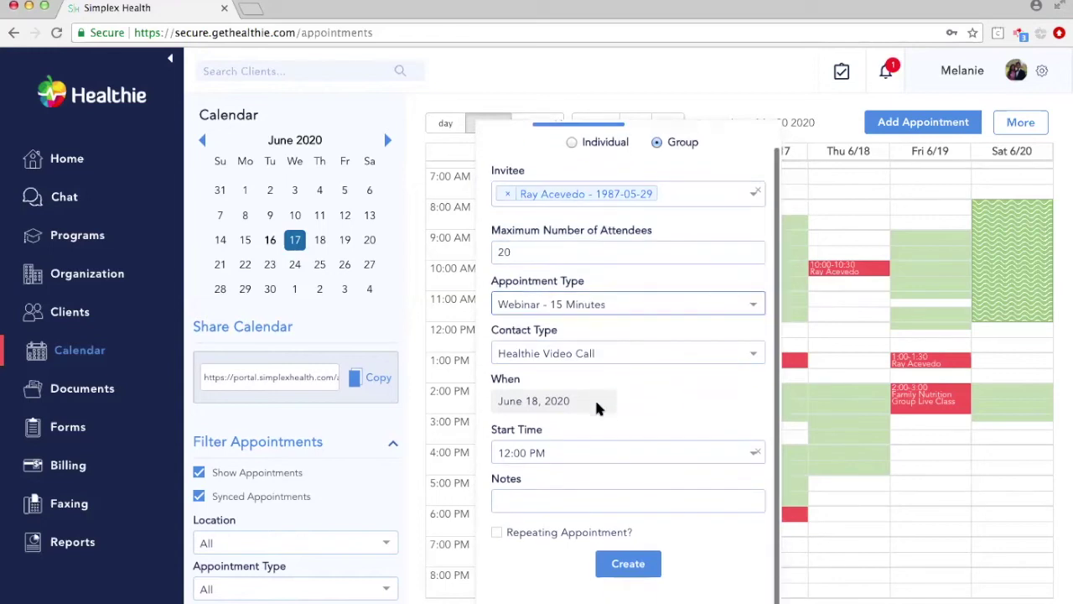
Create the June 18 Webinar group appointment.
click(624, 564)
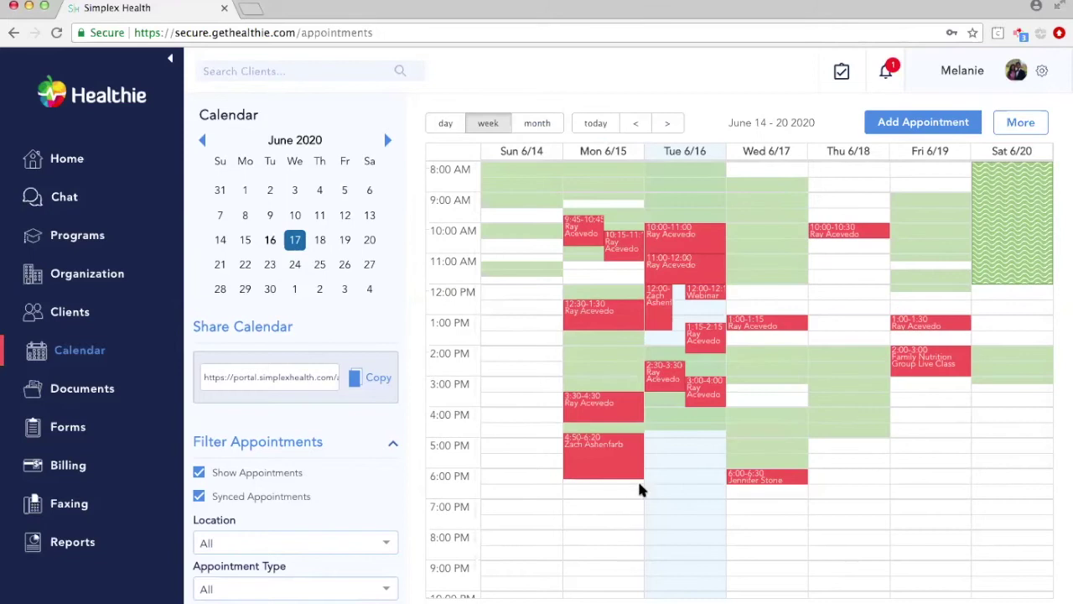
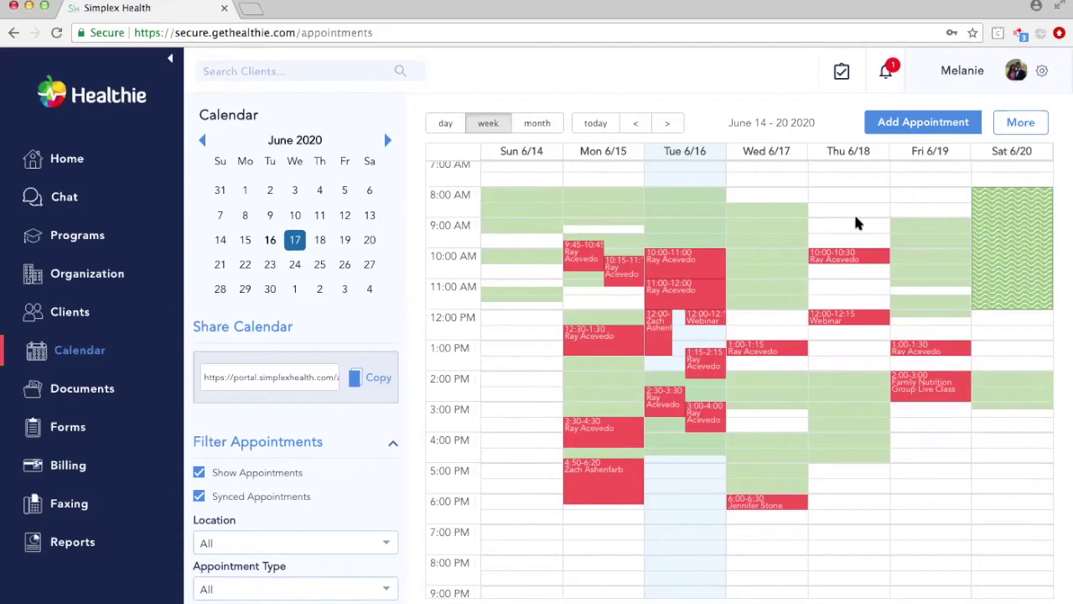
Block availability on Friday, June 19, 2020 from 3:00 PM to 5:30 PM.
scroll(972, 384, down, 3)
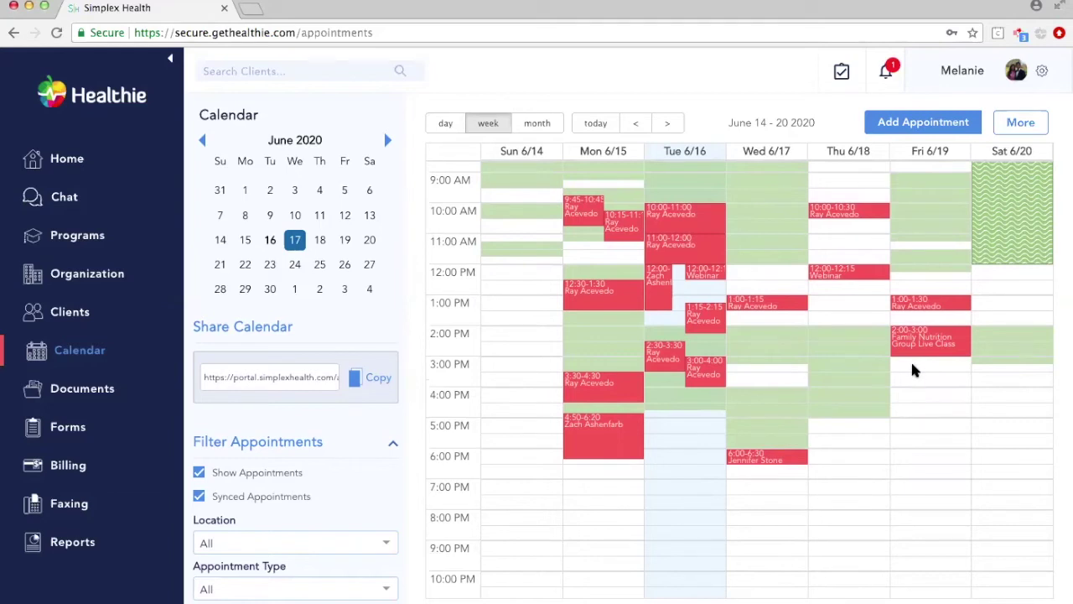
drag(911, 367, 915, 428)
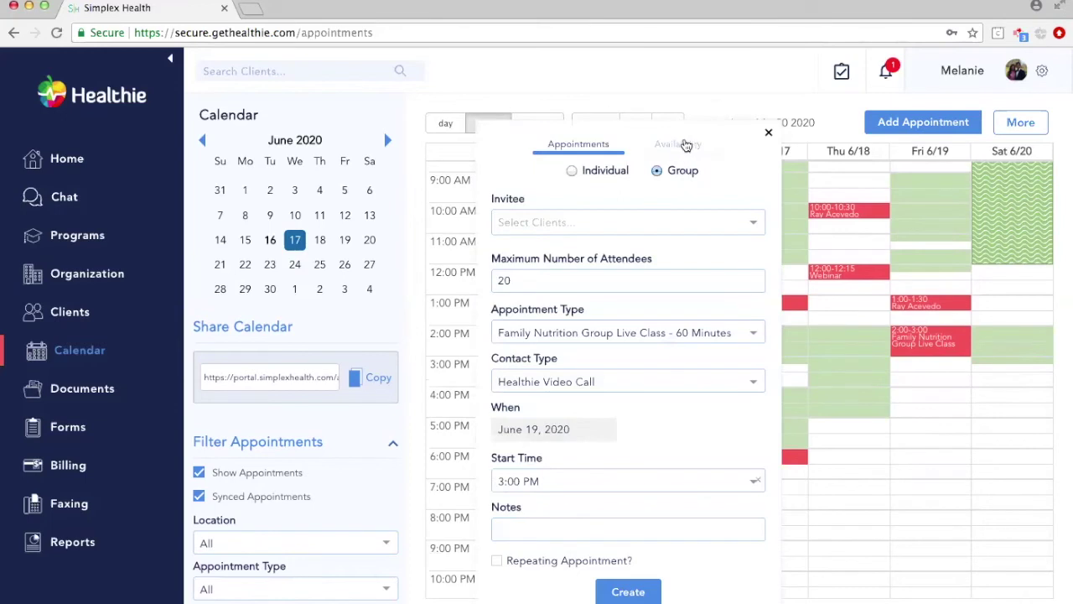
click(682, 145)
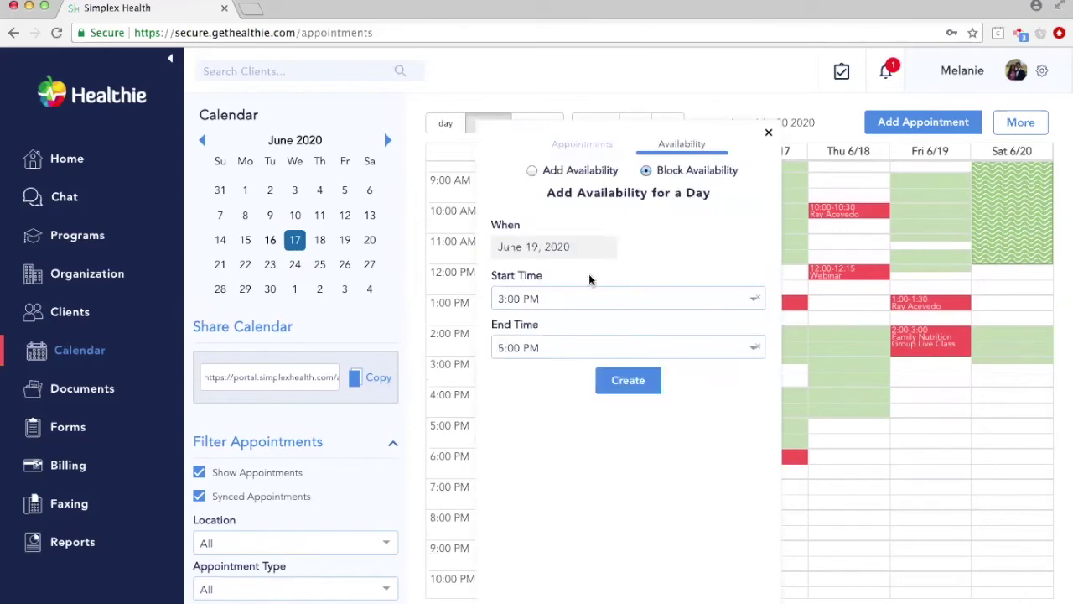
click(603, 347)
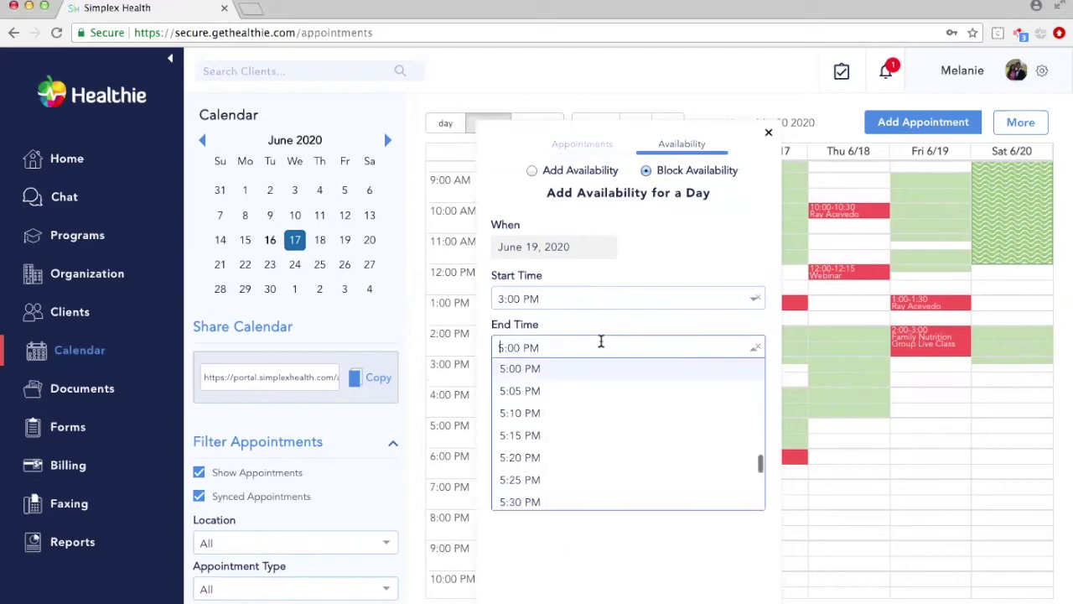
scroll(565, 446, down, 2)
click(559, 428)
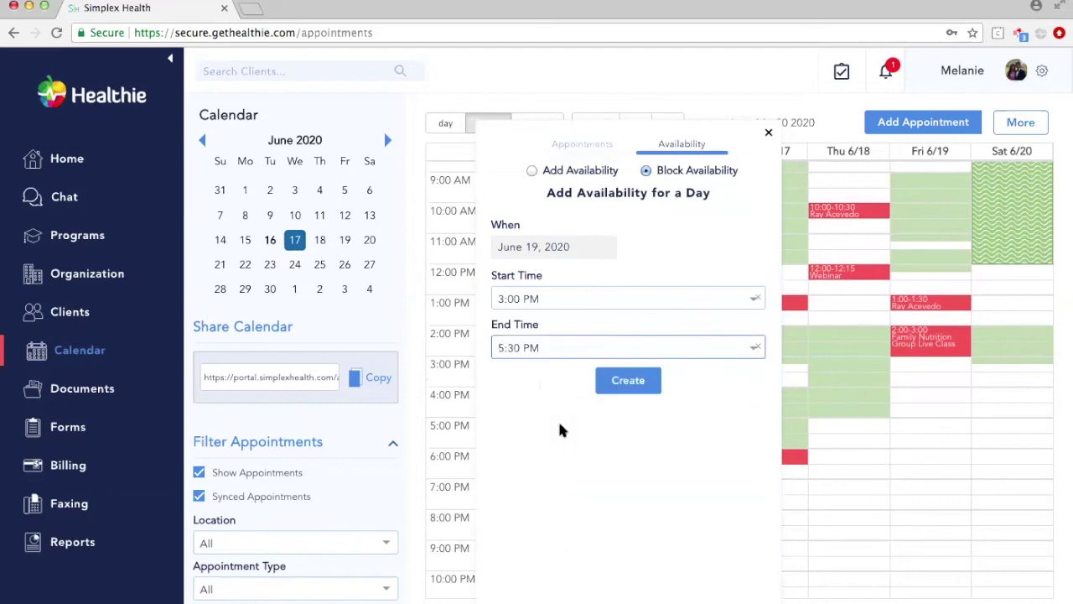
click(622, 378)
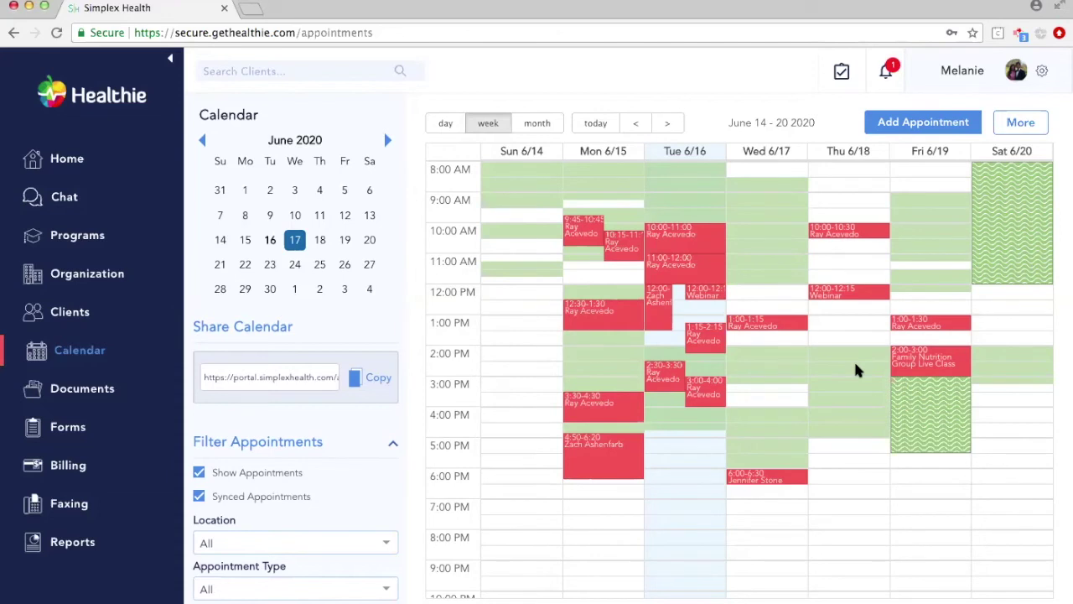
View the calendar for the week of June 21-27, 2020 and return to June 14-20.
click(668, 127)
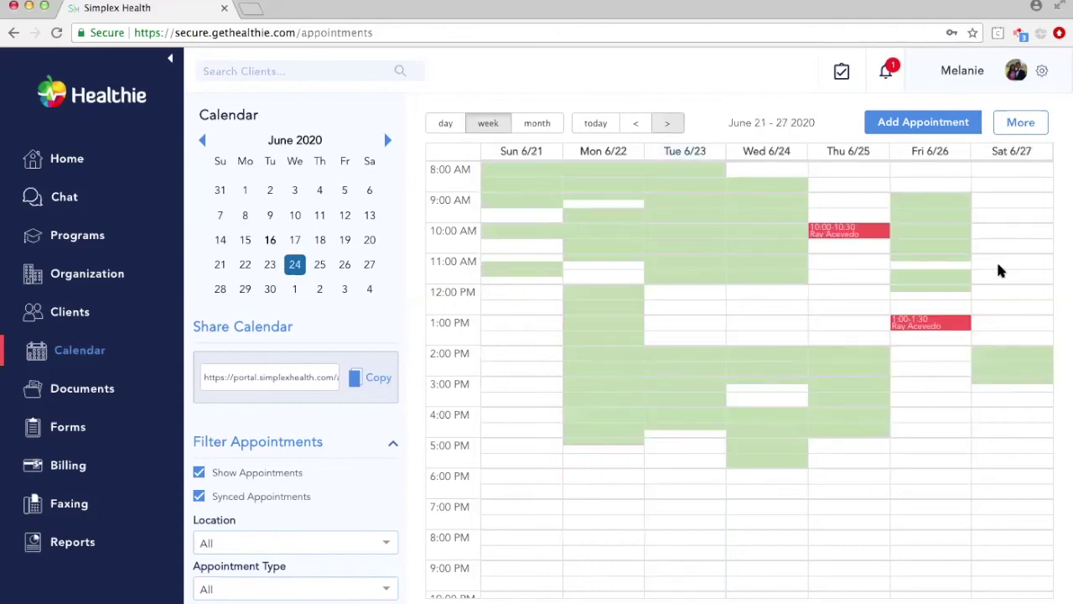
click(639, 124)
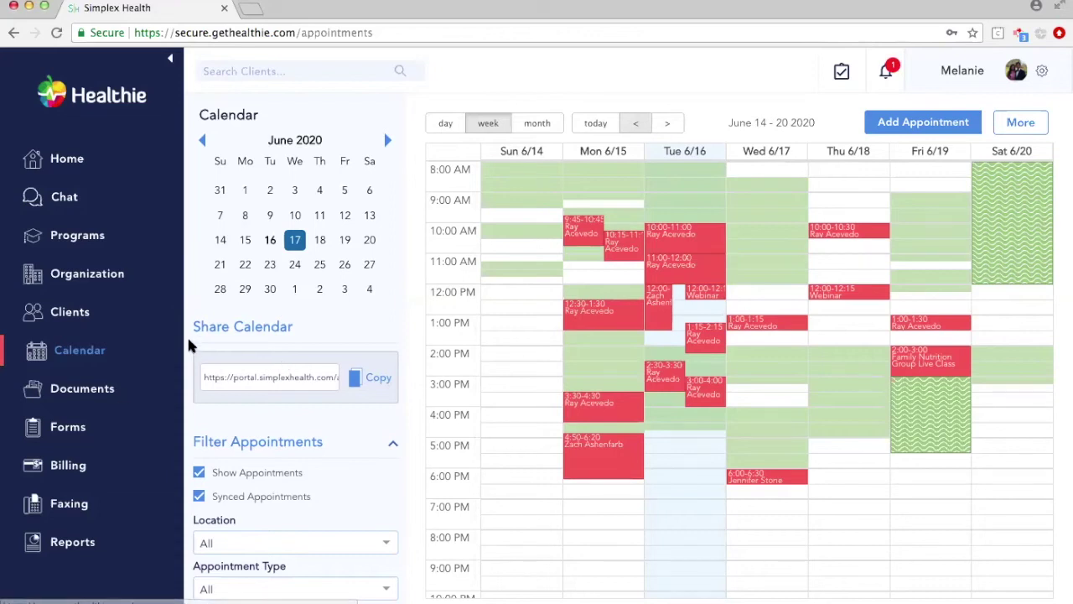
Copy the calendar's sharing link.
drag(195, 325, 292, 331)
click(379, 377)
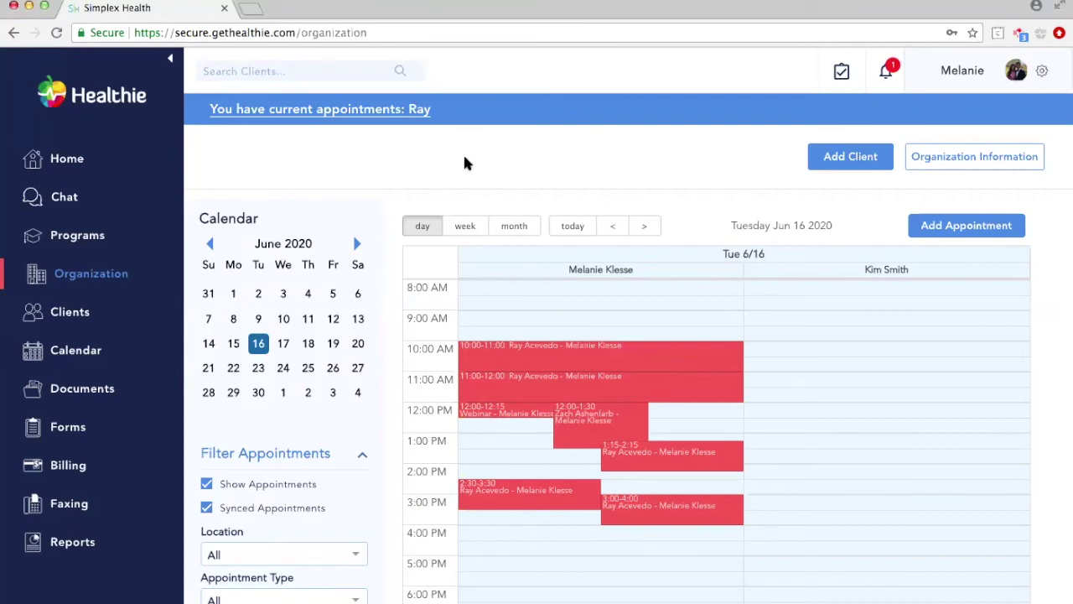
scroll(467, 163, down, 3)
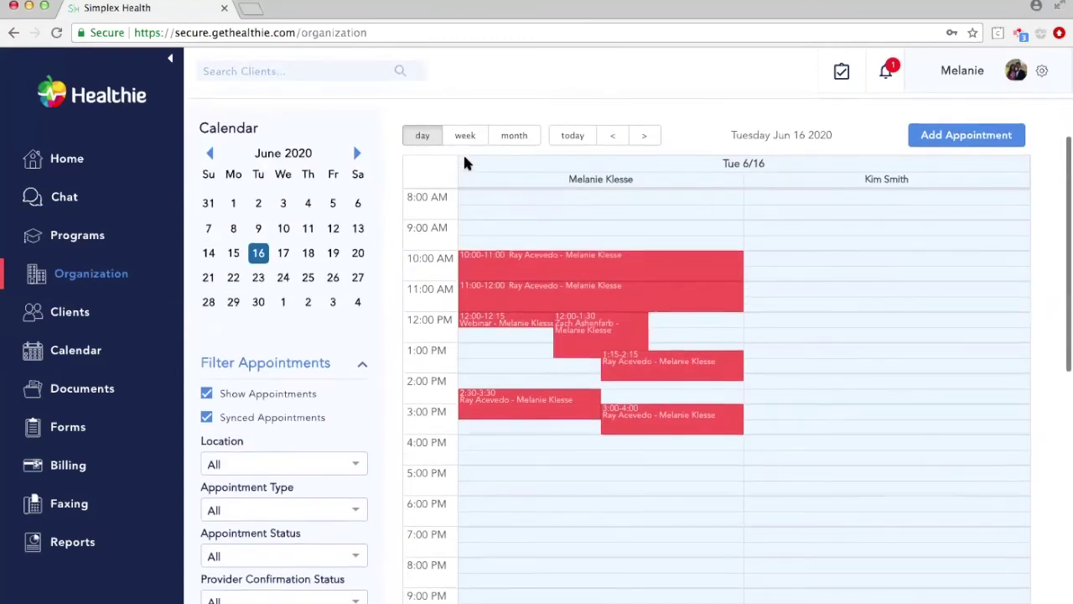
scroll(467, 163, up, 2)
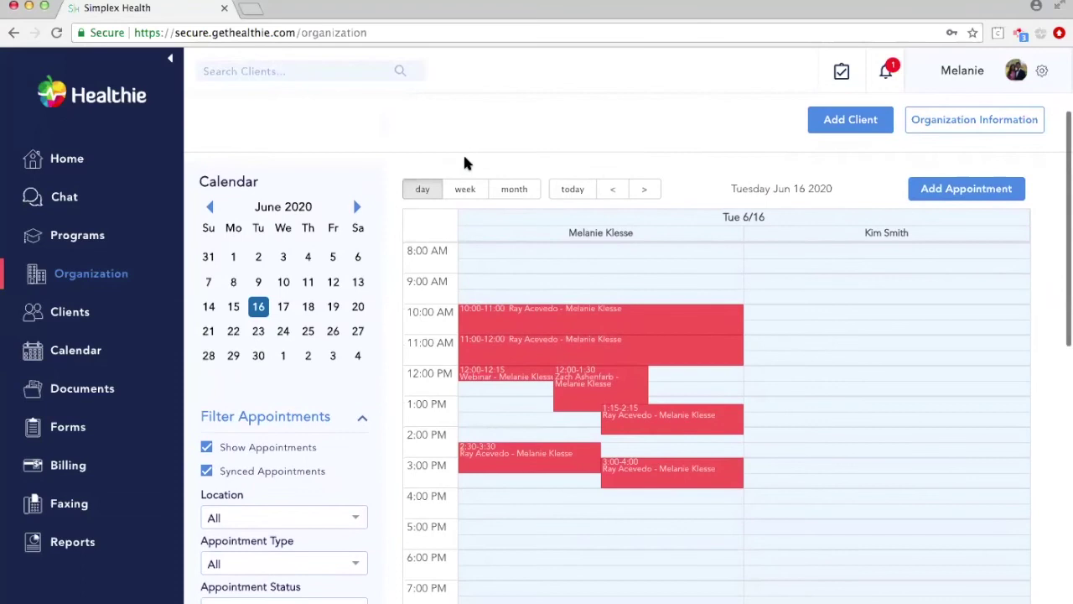
scroll(466, 162, up, 1)
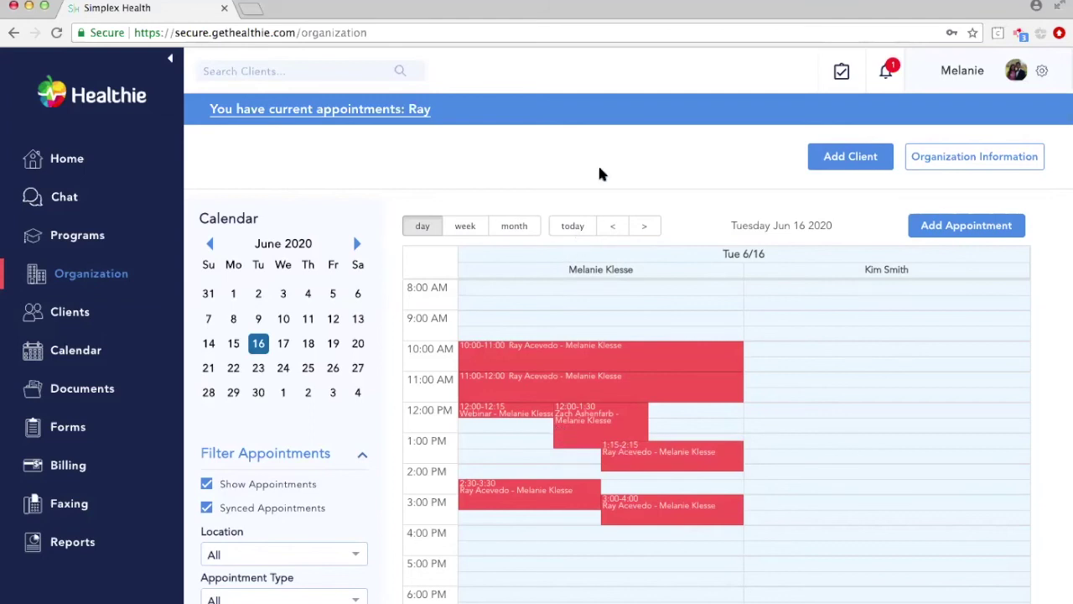
scroll(591, 374, down, 1)
scroll(591, 374, up, 1)
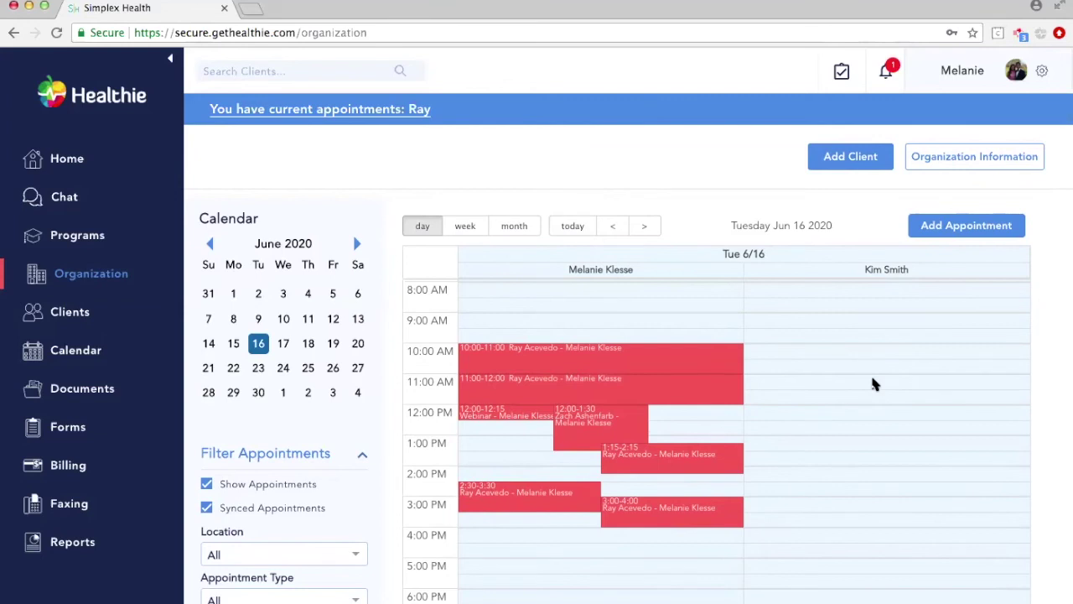
Create an individual 30-minute Virtual Follow-Up with the second provider on June 16, 2020 at 11:00 AM, inviting a client.
drag(872, 384, 871, 412)
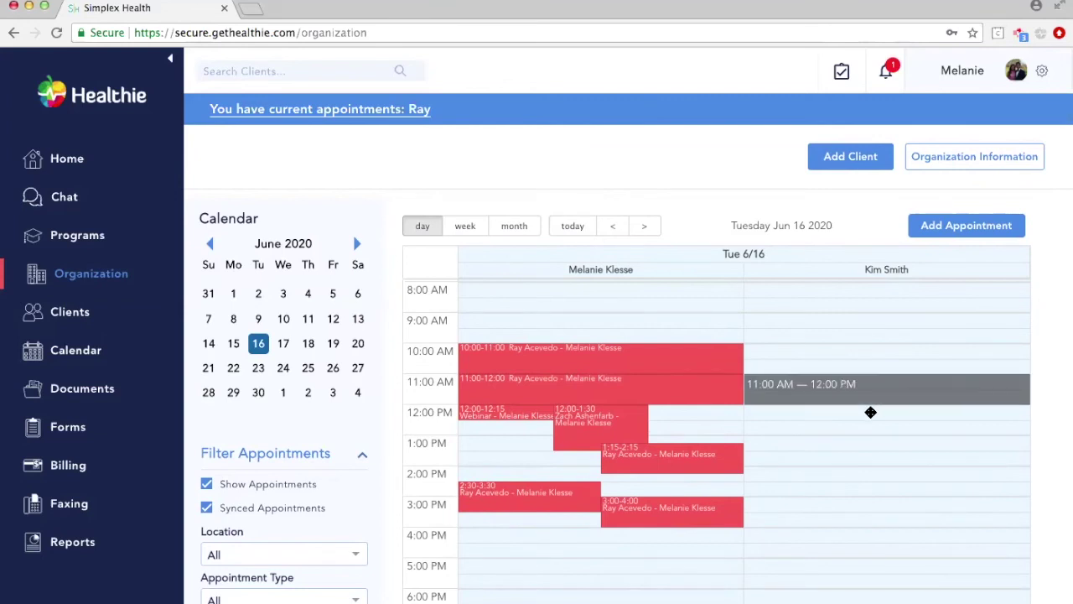
click(641, 239)
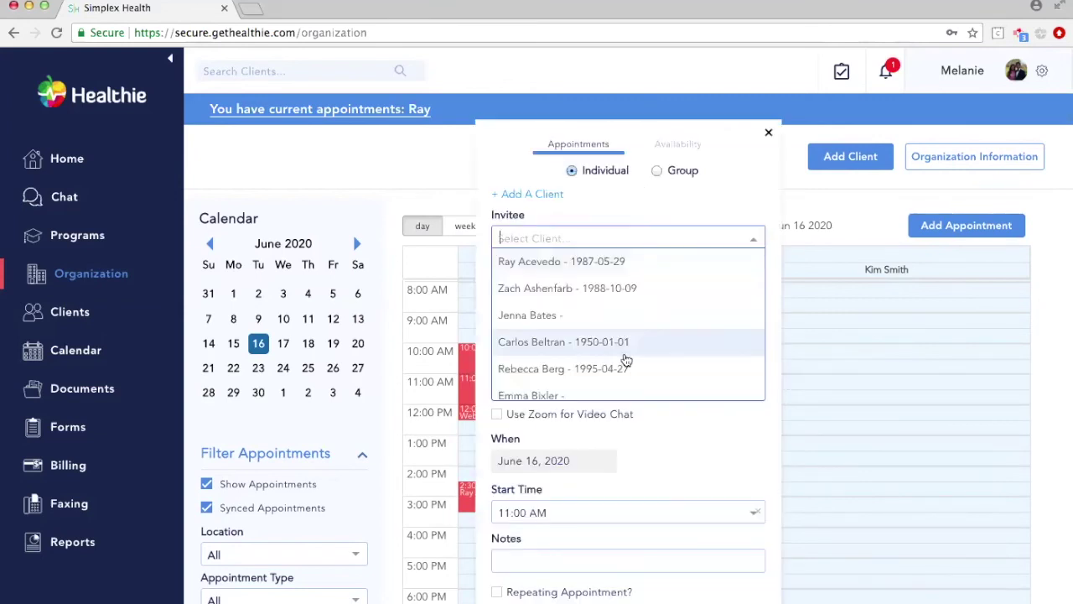
click(612, 364)
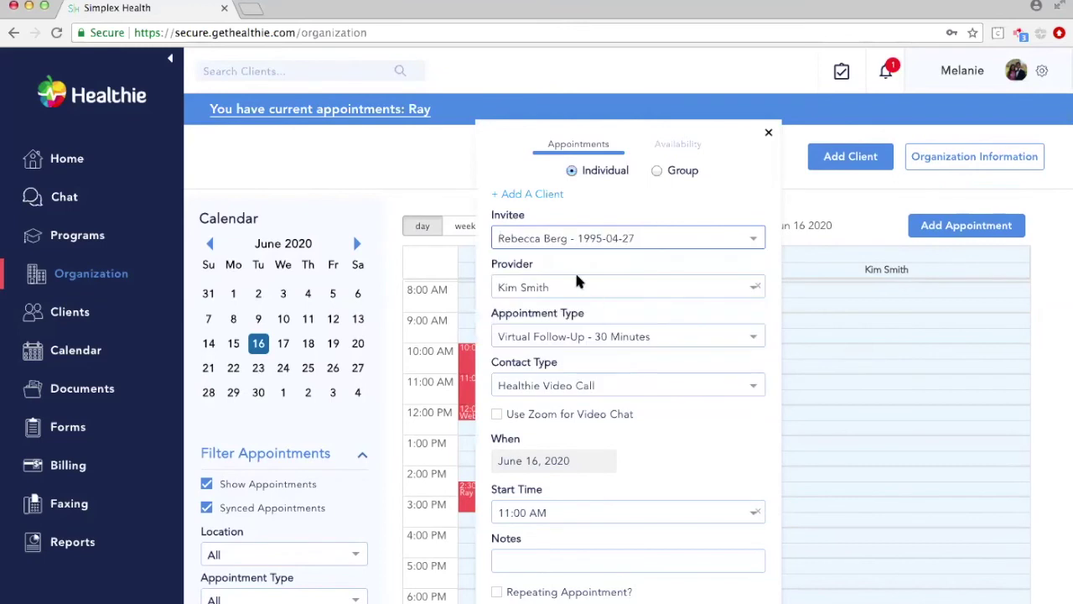
click(597, 286)
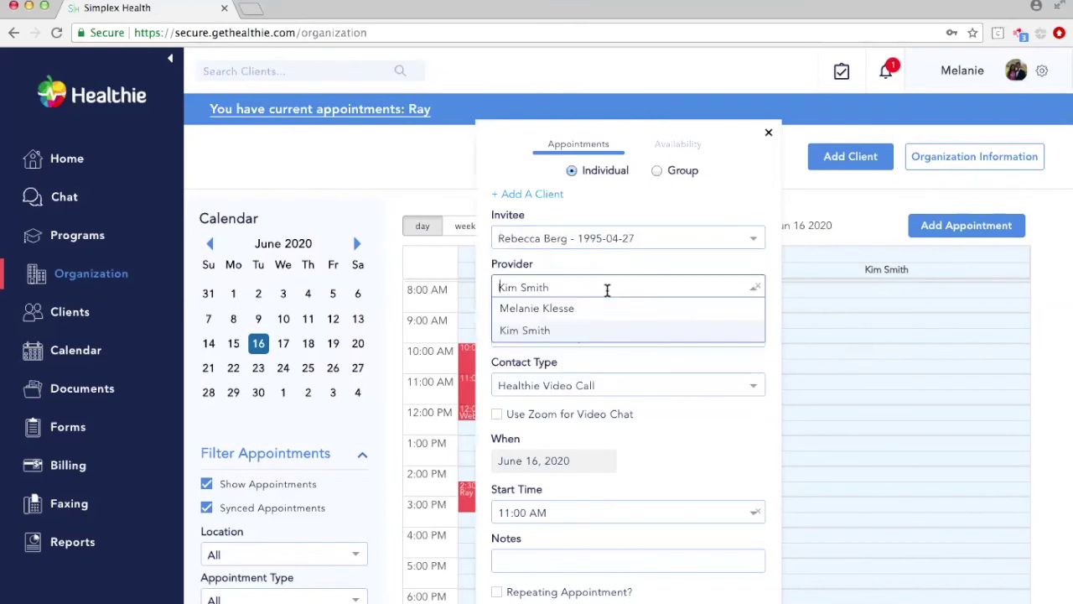
click(590, 330)
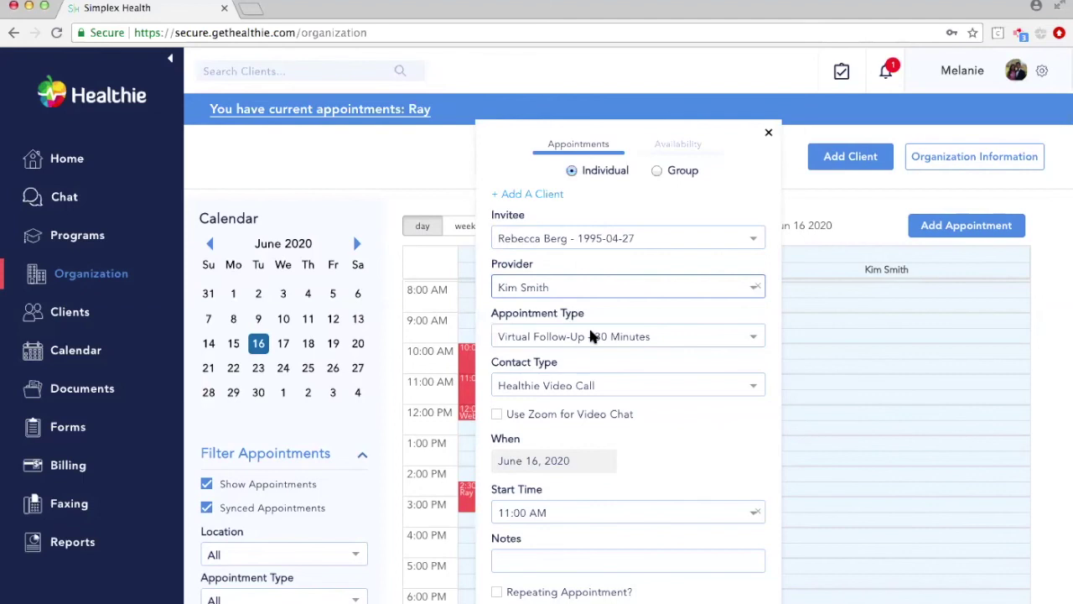
scroll(630, 331, down, 2)
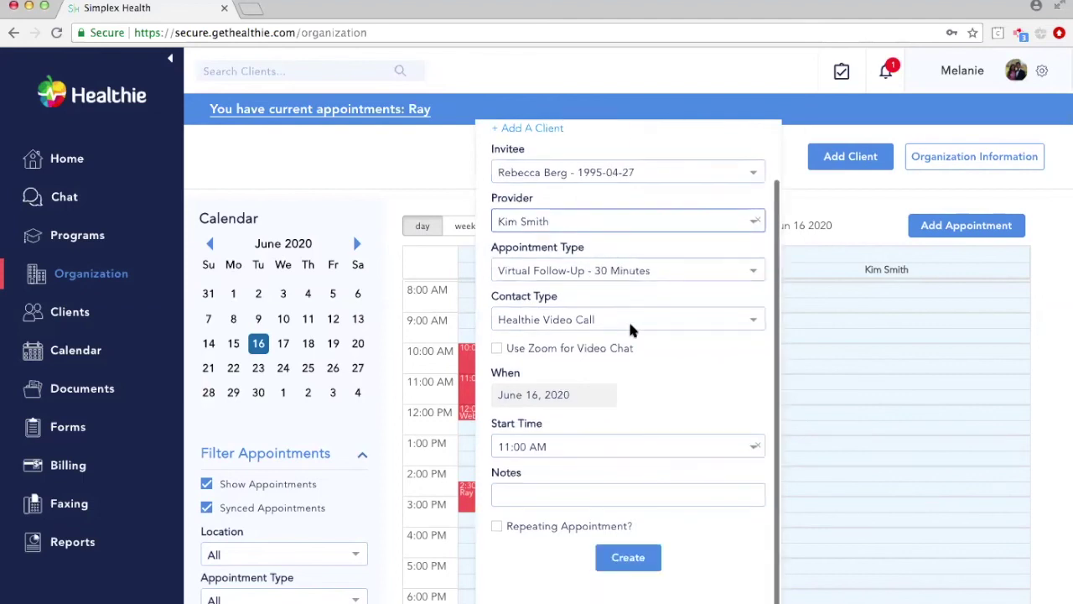
click(628, 556)
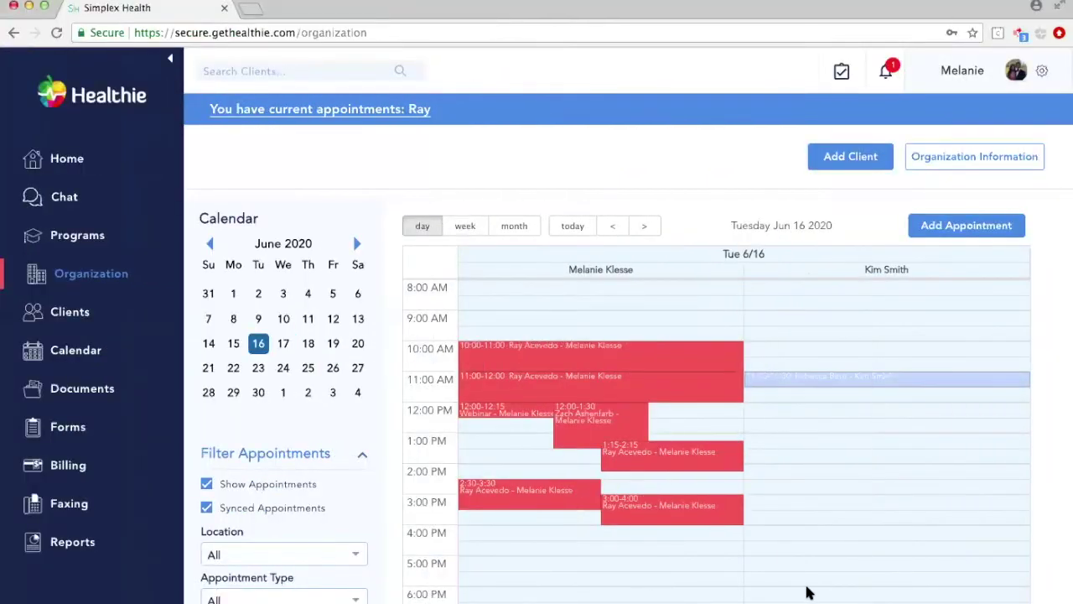
Start a group appointment from the organization calendar and add the other provider as an organization member.
click(943, 236)
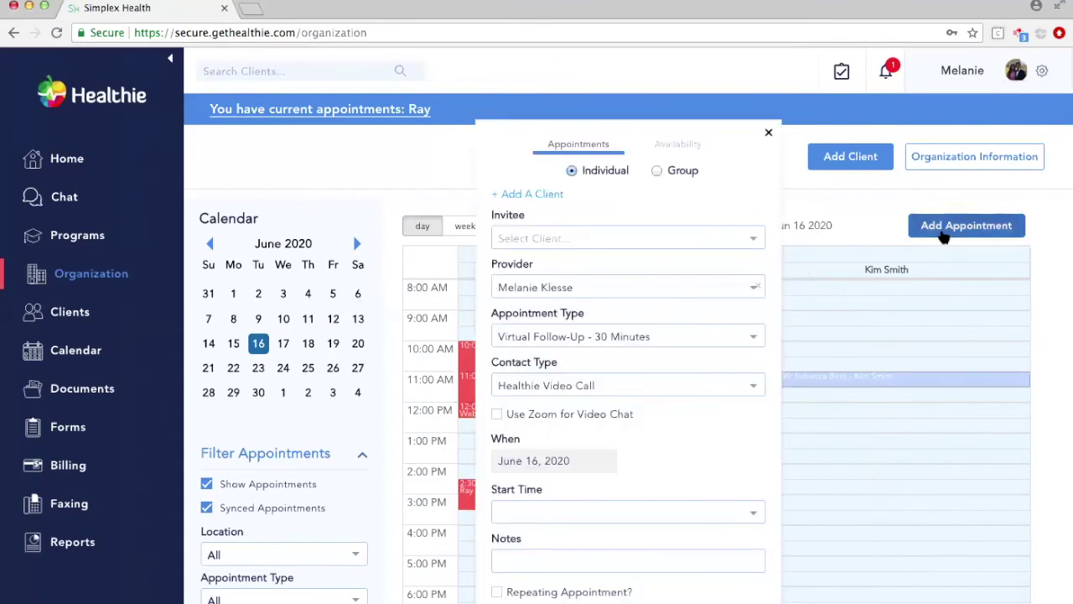
click(657, 171)
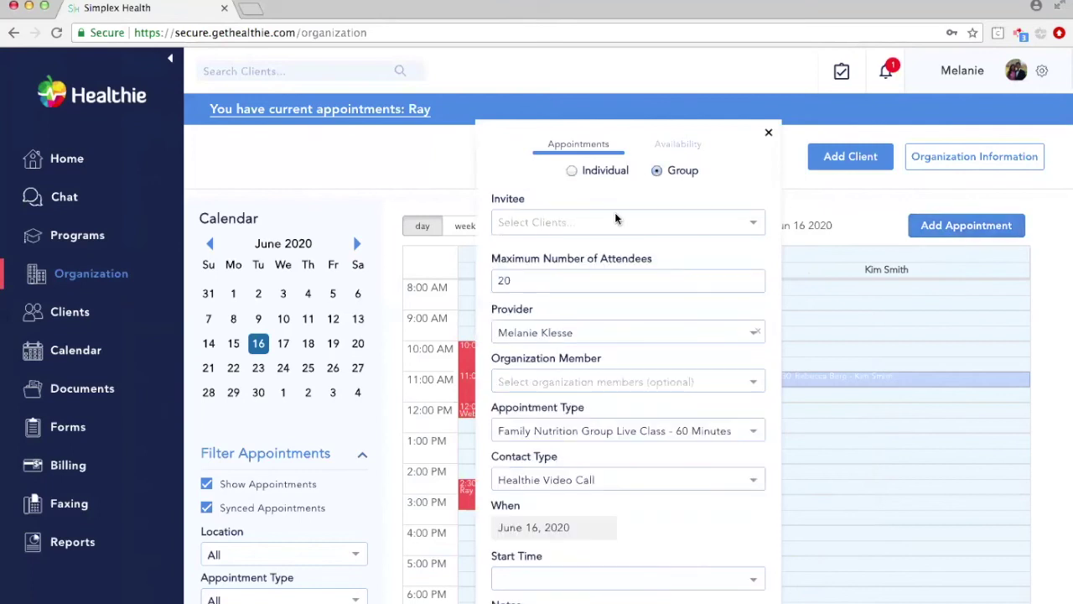
scroll(615, 267, down, 1)
click(664, 346)
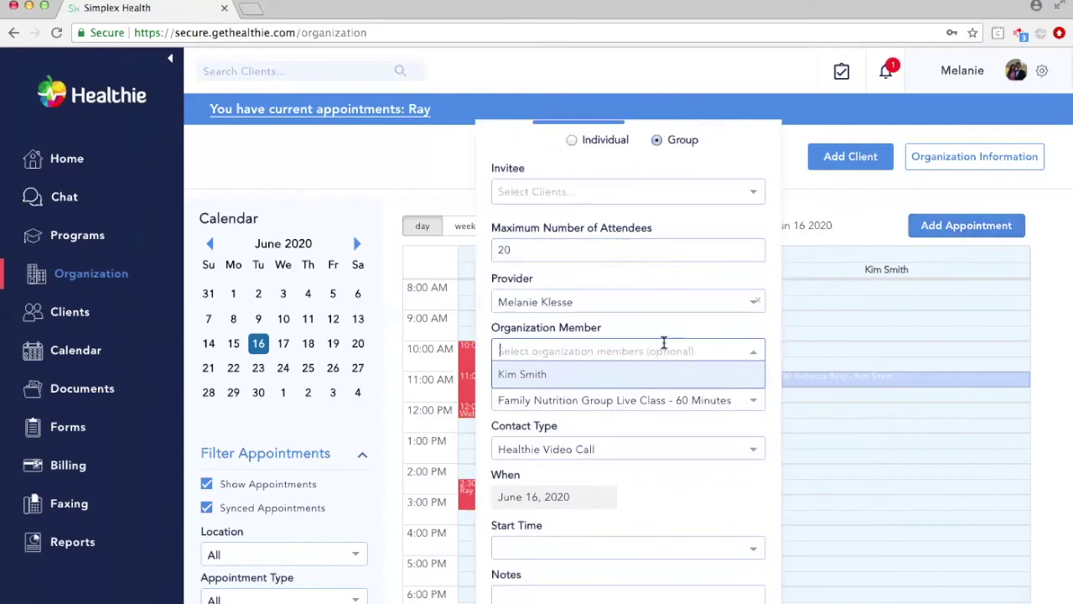
click(647, 374)
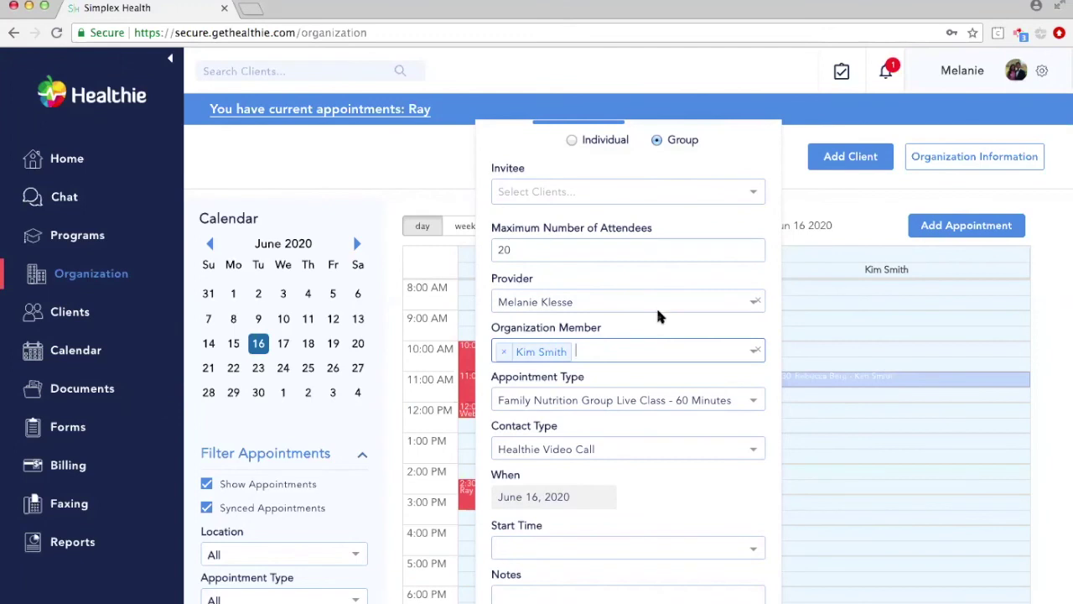
scroll(657, 314, up, 1)
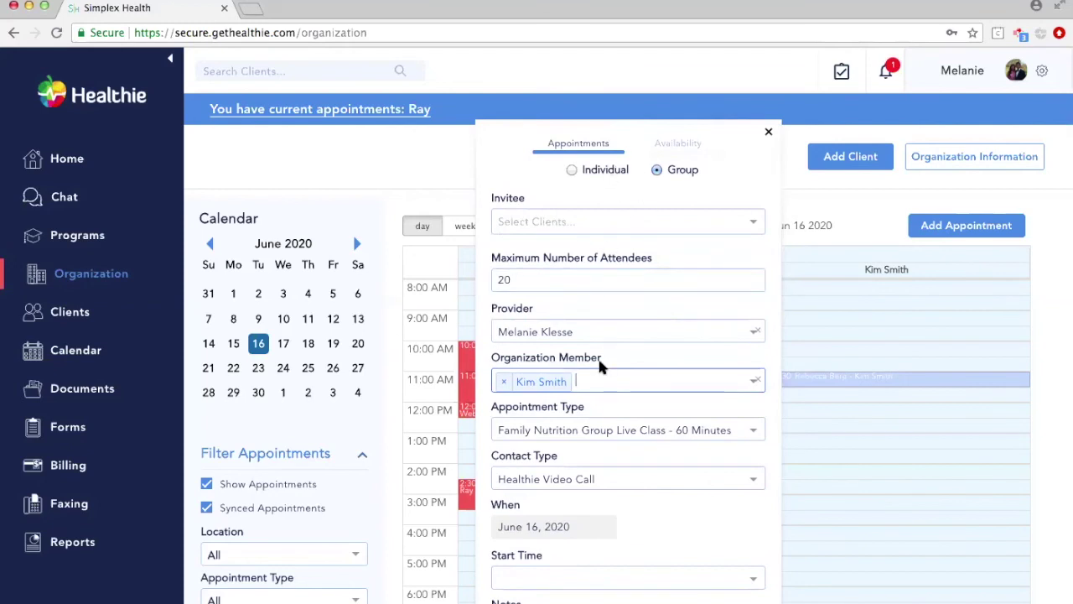
Set the group appointment's date to June 16, 2020, choose a start time and create it.
scroll(616, 348, down, 3)
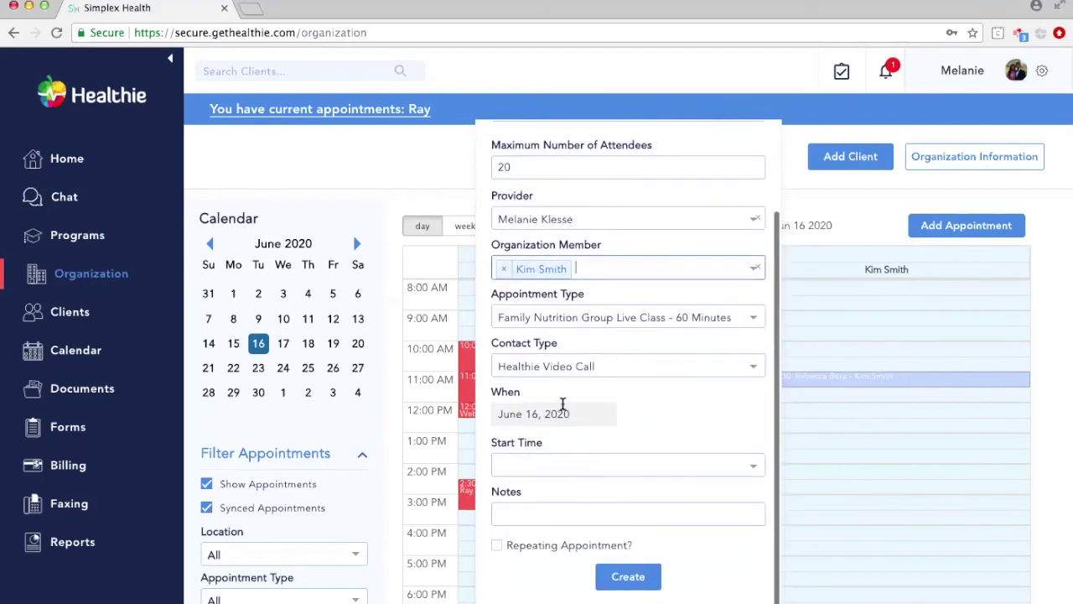
click(559, 410)
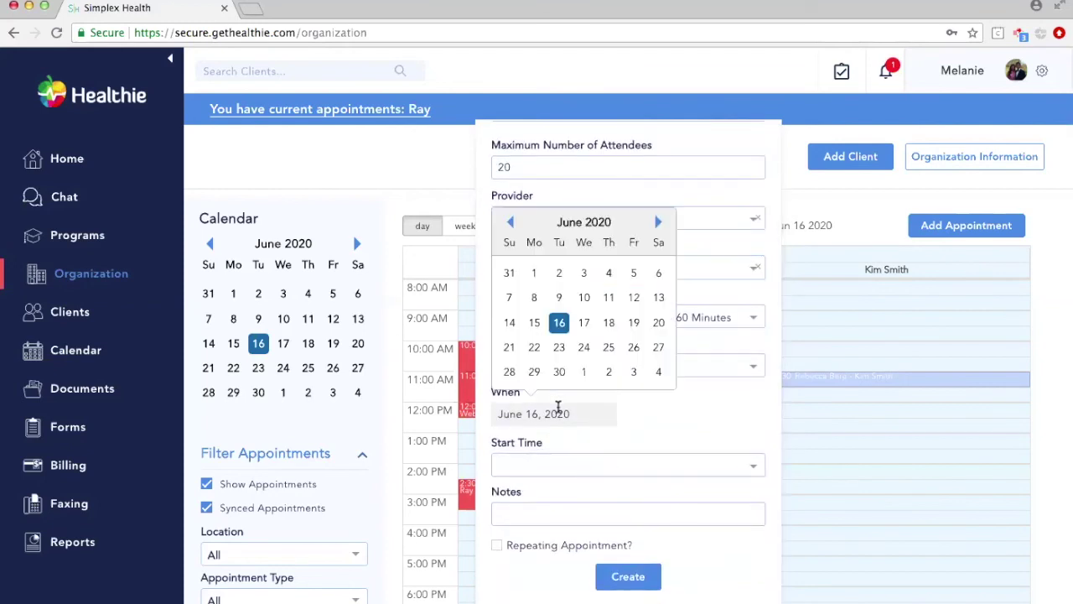
click(559, 322)
click(587, 466)
scroll(587, 534, down, 20)
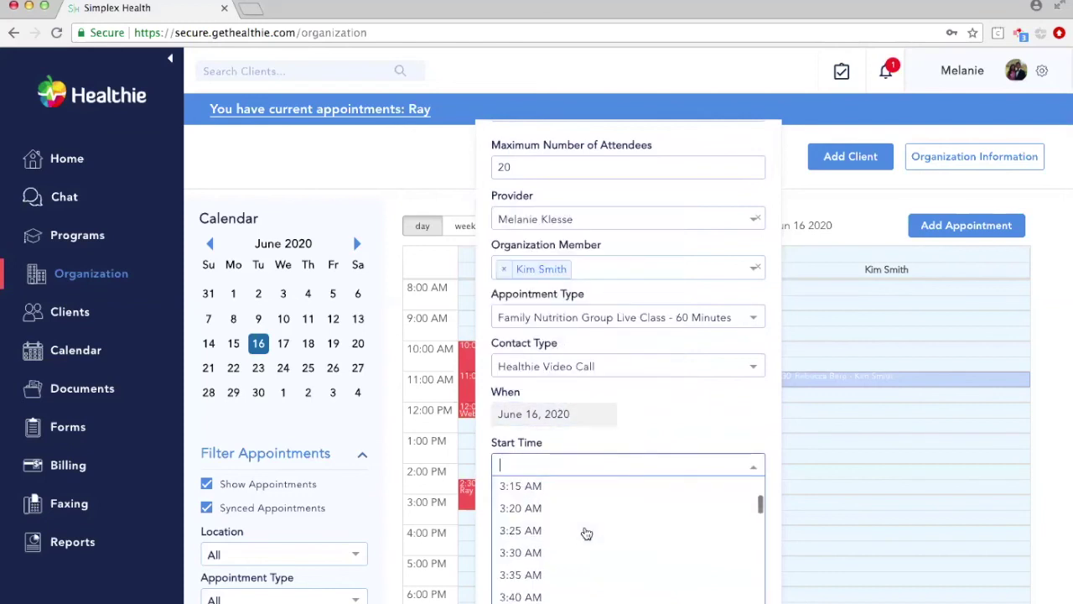
scroll(587, 534, down, 3)
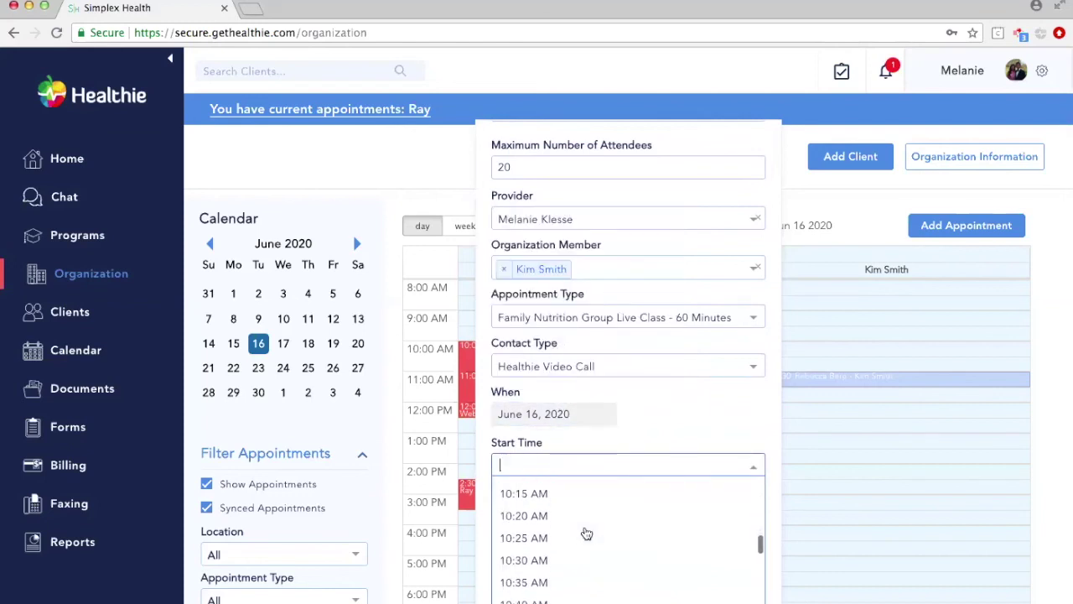
click(537, 542)
click(631, 577)
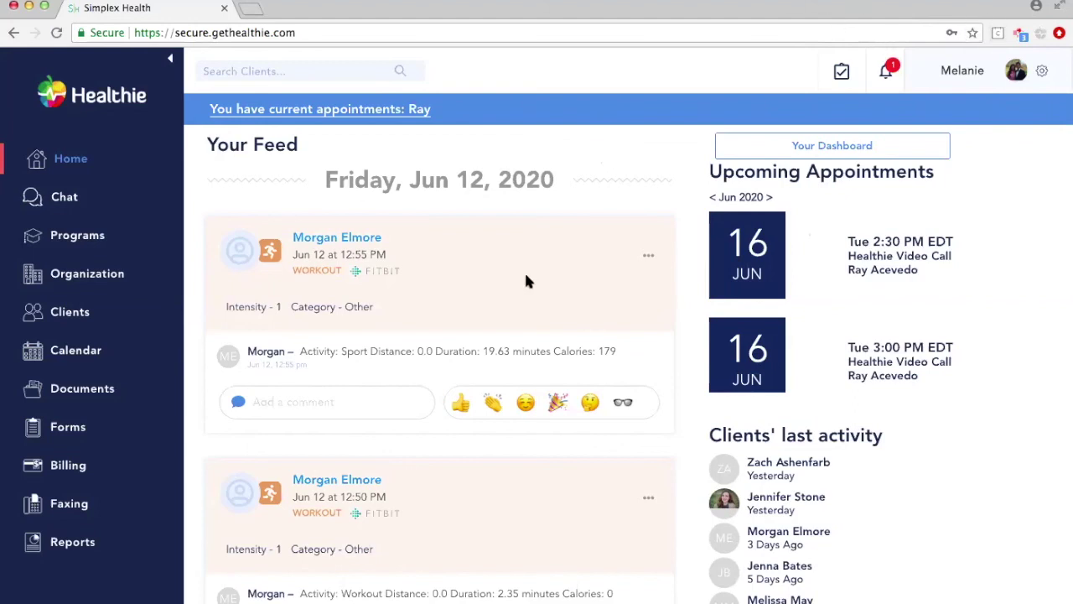
Search for the client by the first letters of the name and open the client's profile.
click(259, 73)
text(di)
key(BackSpace)
key(BackSpace)
text(r)
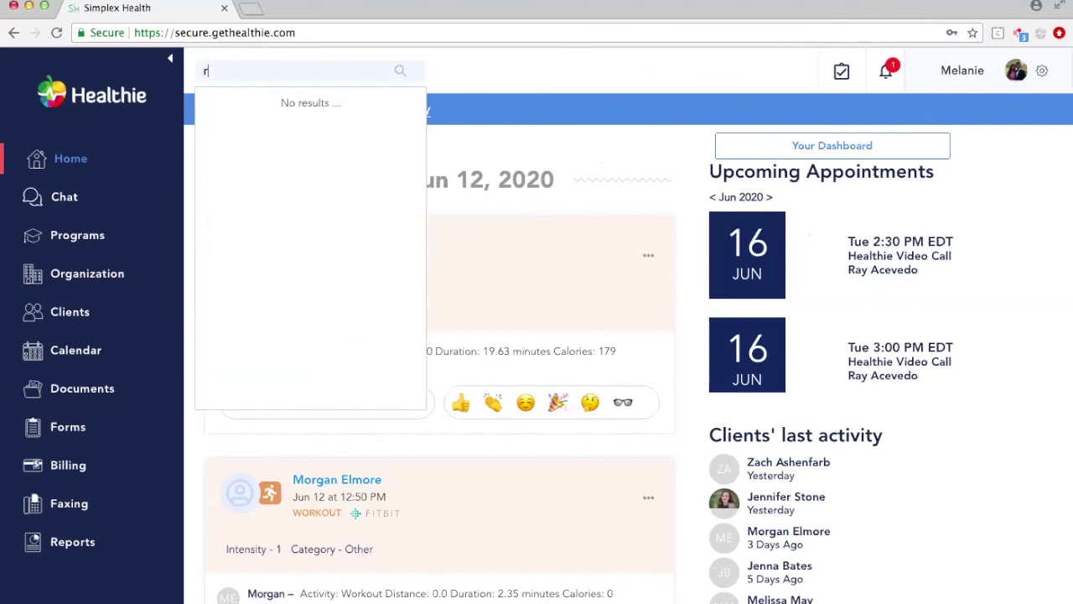
text(a)
click(277, 140)
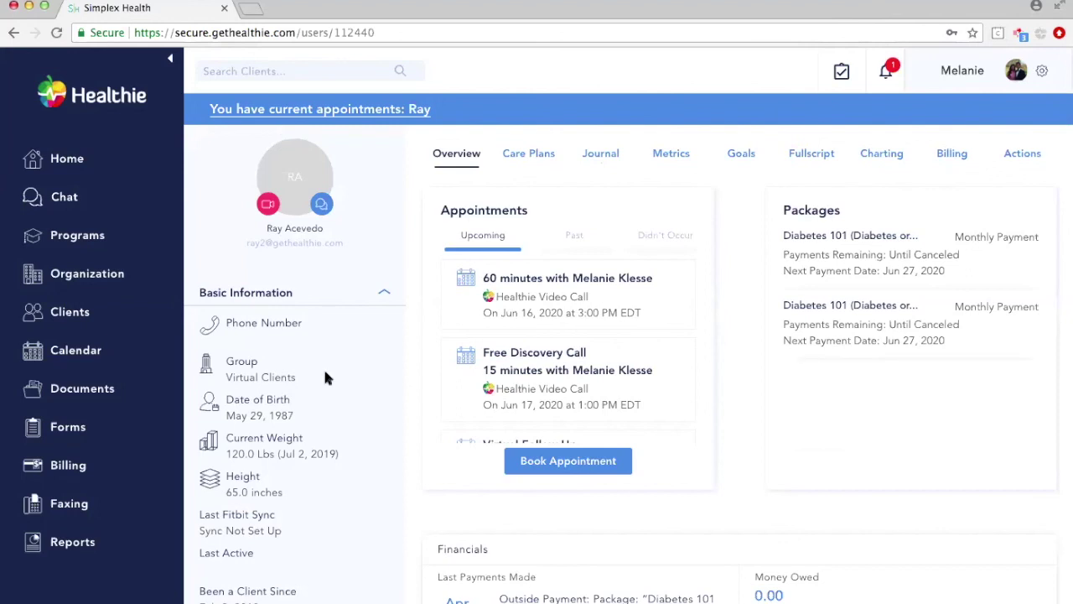
Look over the client's profile overview and show the past appointments.
scroll(483, 330, down, 4)
scroll(484, 330, up, 4)
scroll(484, 329, down, 3)
scroll(484, 329, up, 3)
click(581, 237)
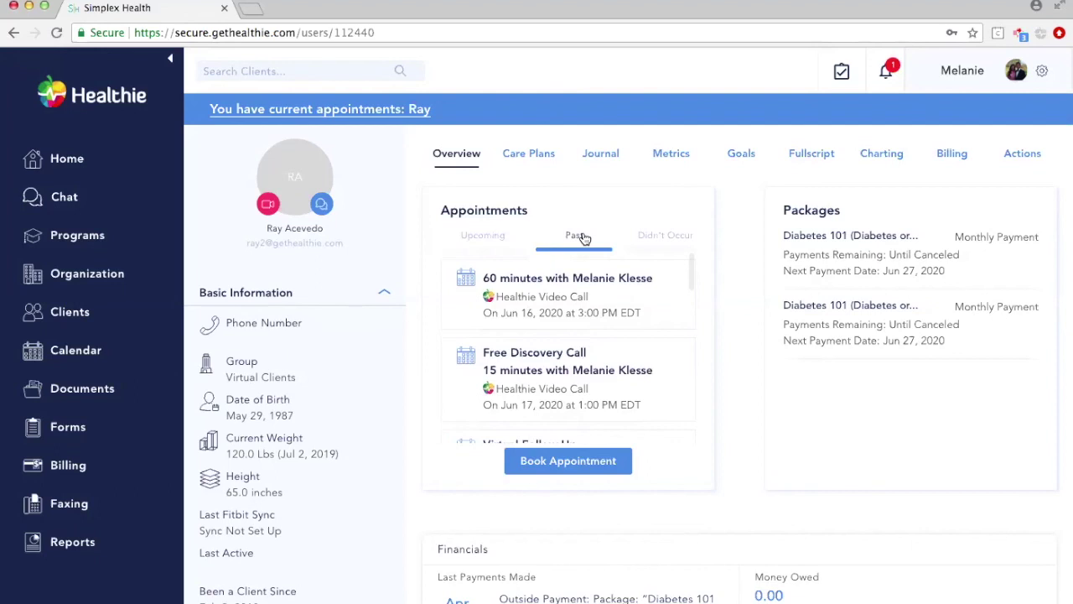
Look through the client's past appointments and those that didn't occur, and return to the upcoming ones.
scroll(584, 359, down, 3)
scroll(584, 360, up, 3)
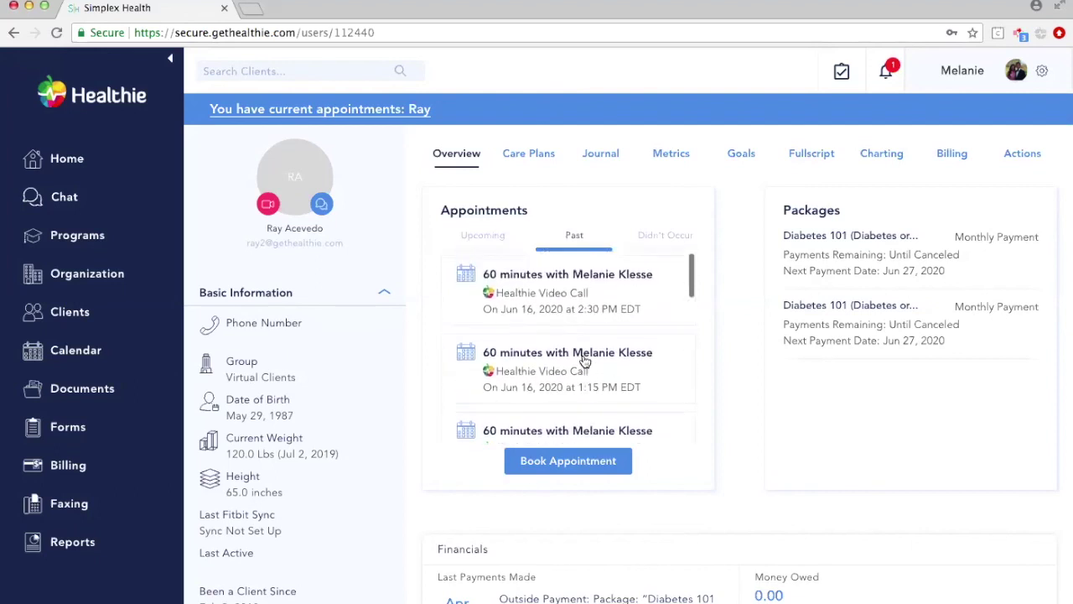
click(663, 238)
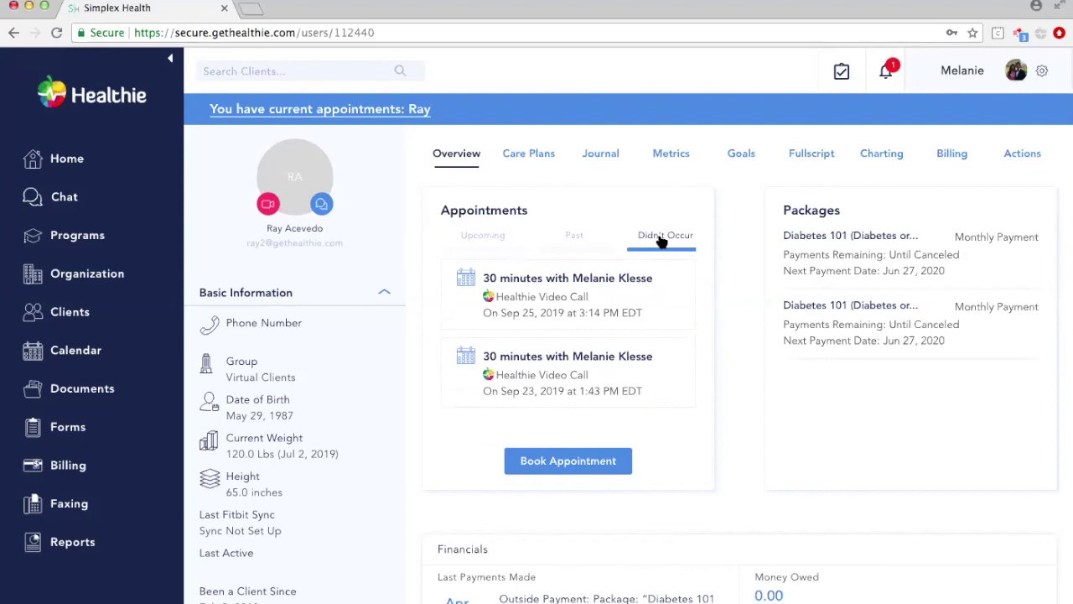
click(500, 237)
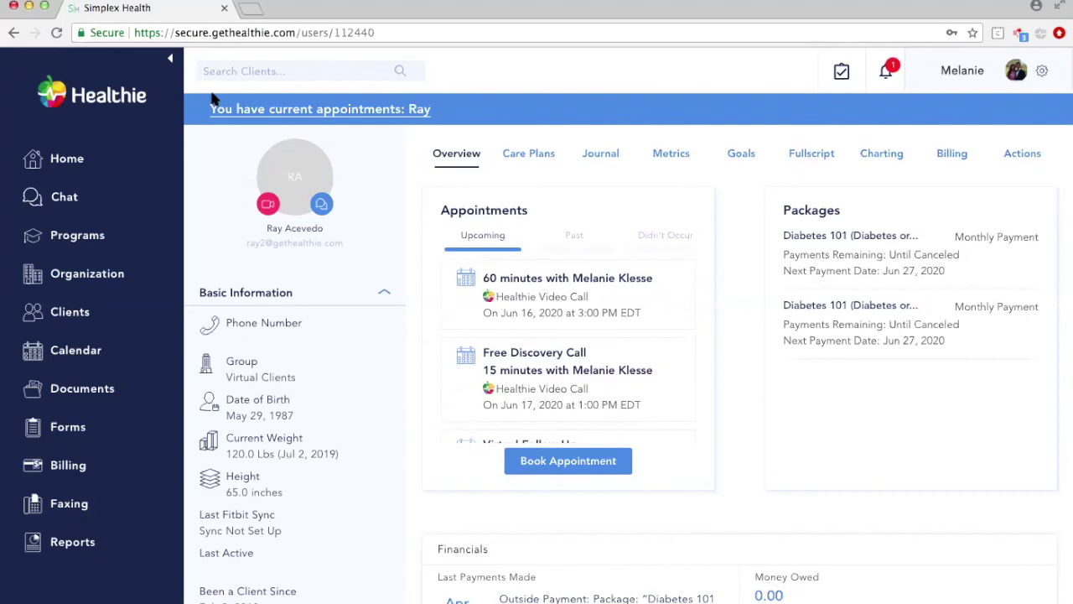
Open the reports page and start generating the Your Appointments Report.
click(57, 555)
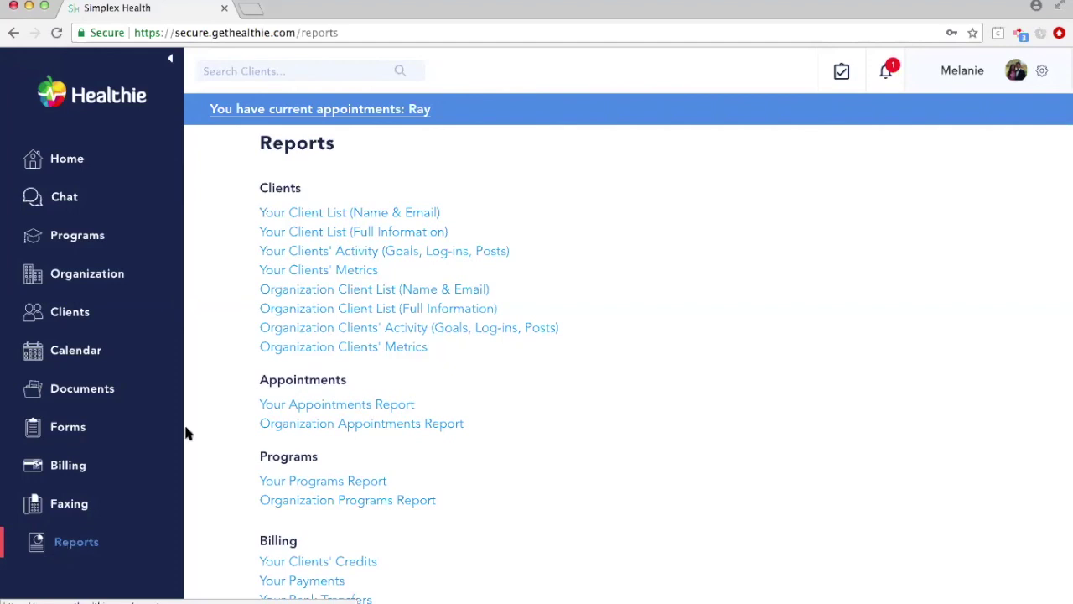
scroll(217, 353, down, 2)
scroll(218, 353, down, 1)
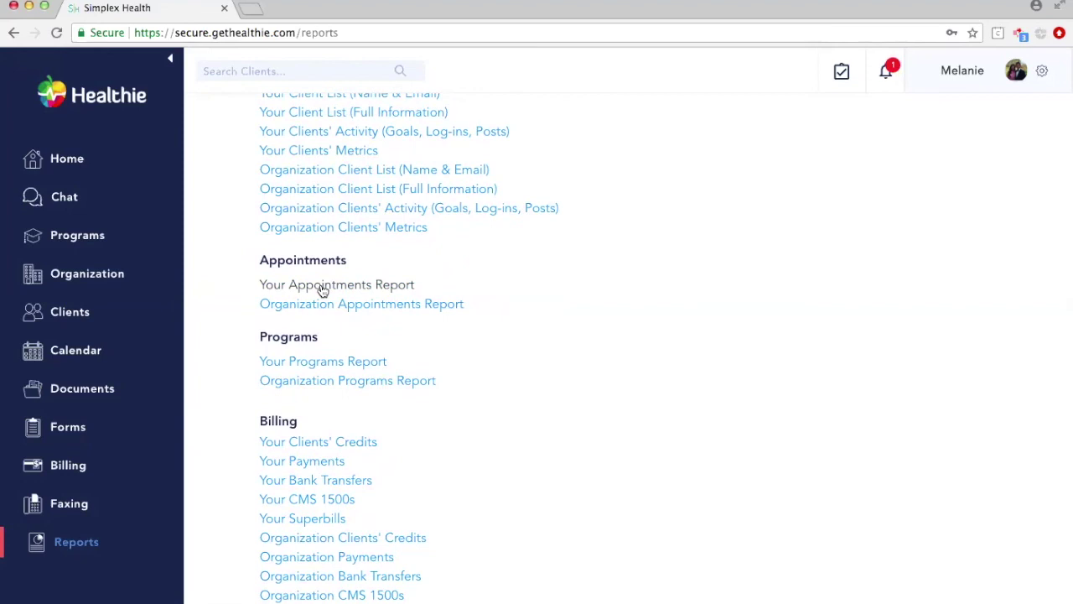
click(322, 286)
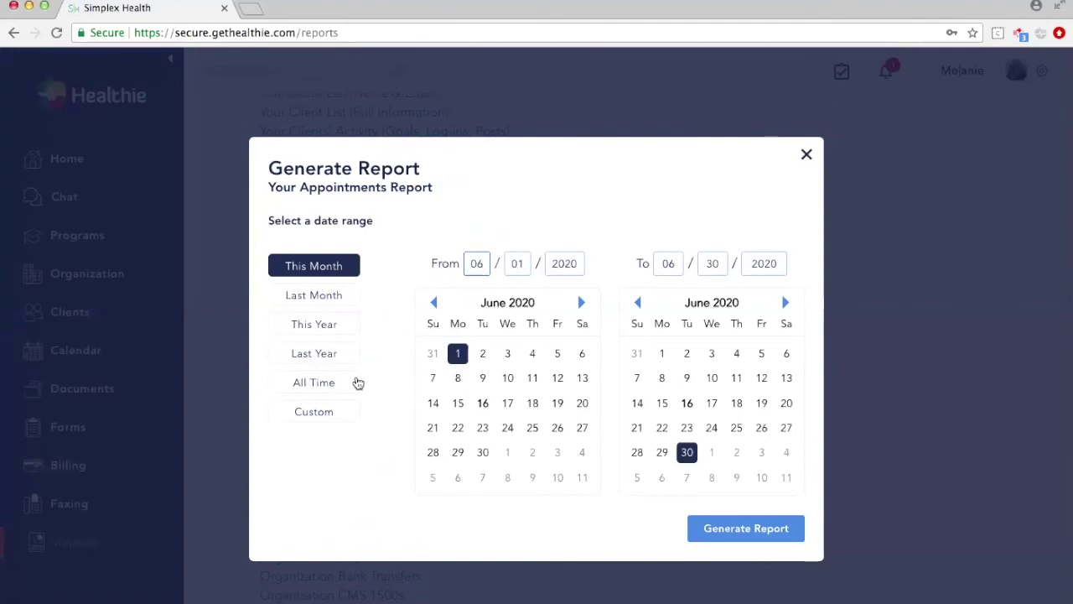
Try the This Year and Last Month date ranges, set the range to This Month and generate the report.
click(298, 328)
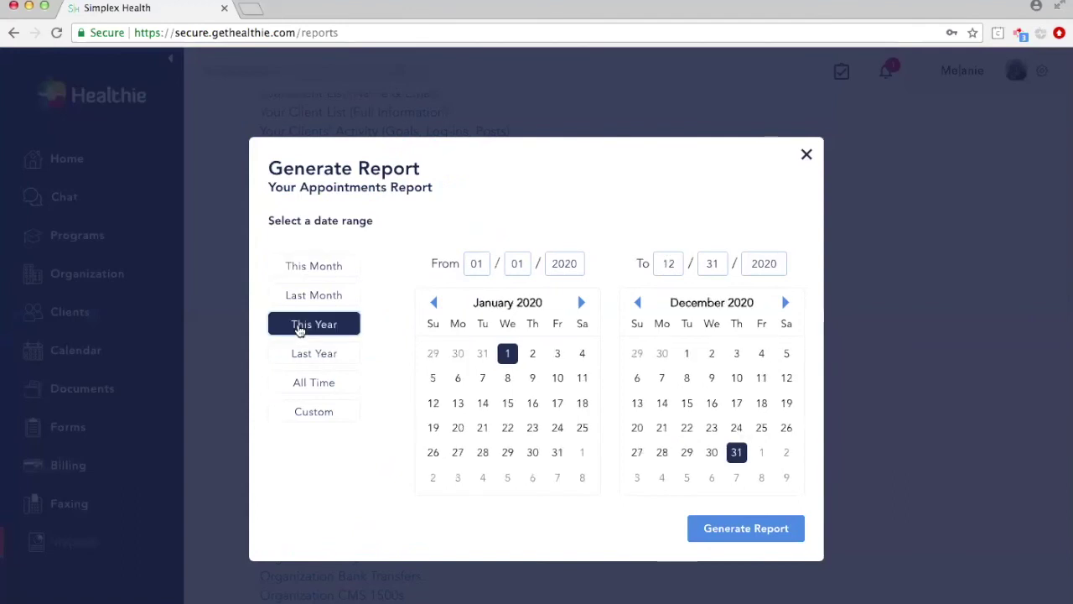
click(312, 303)
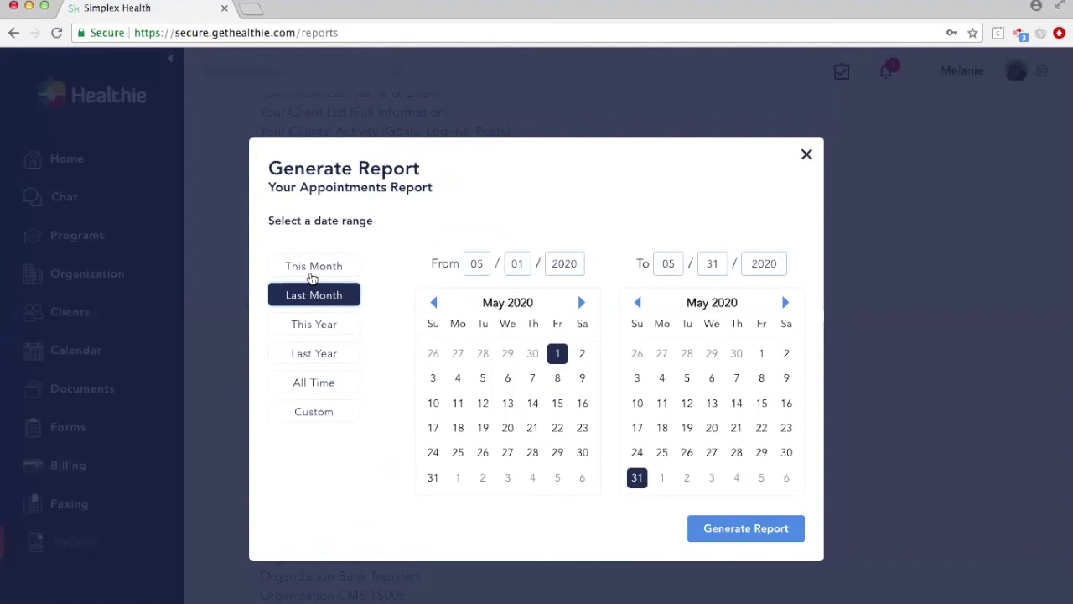
click(310, 274)
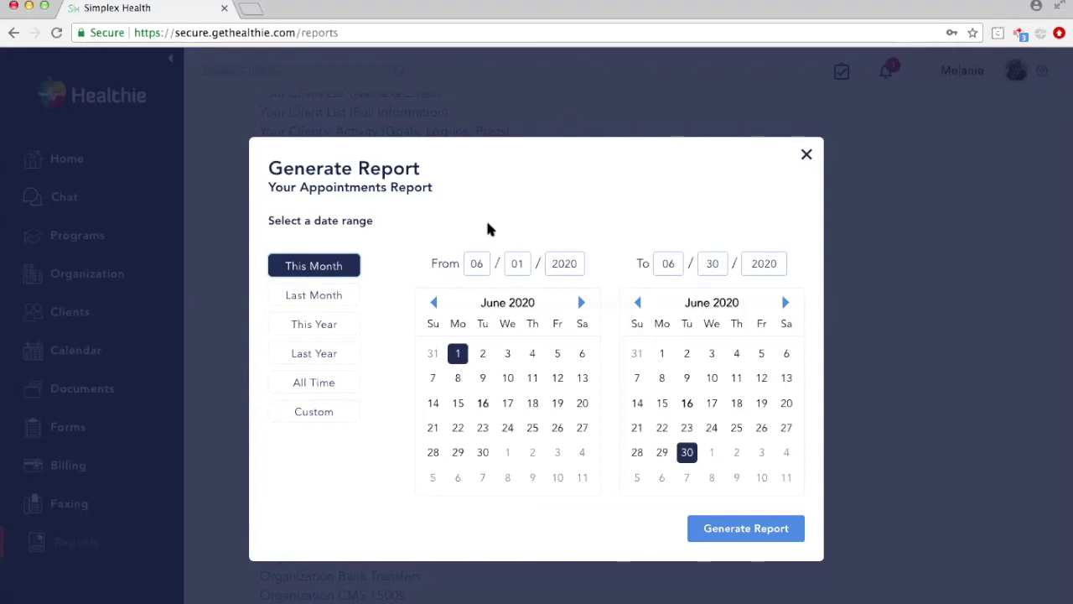
click(745, 530)
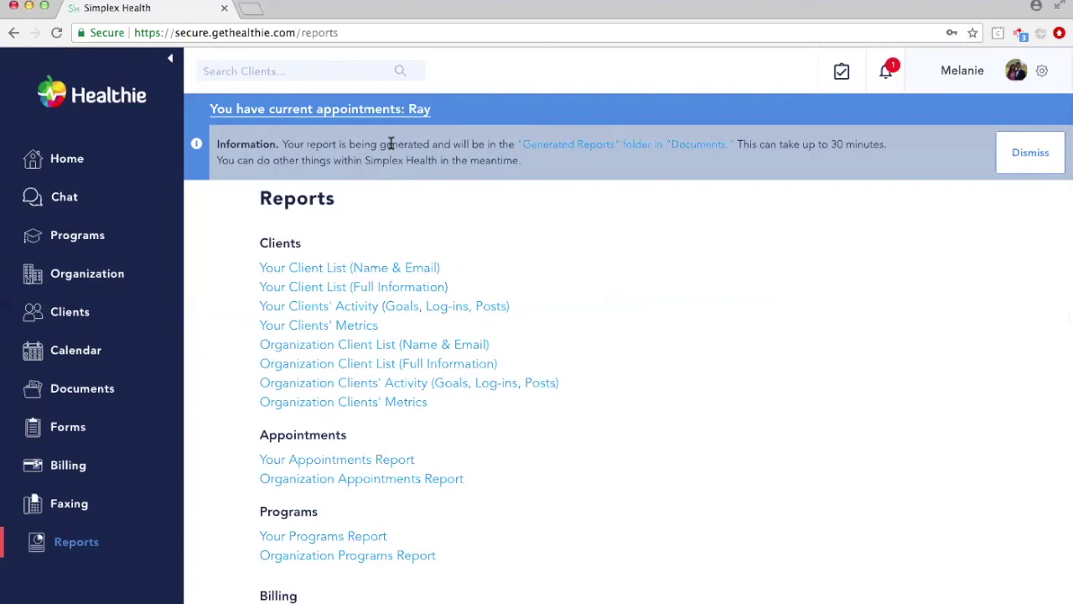
Open the Generated Reports folder in Documents, look over its report files and return to the home page.
click(564, 153)
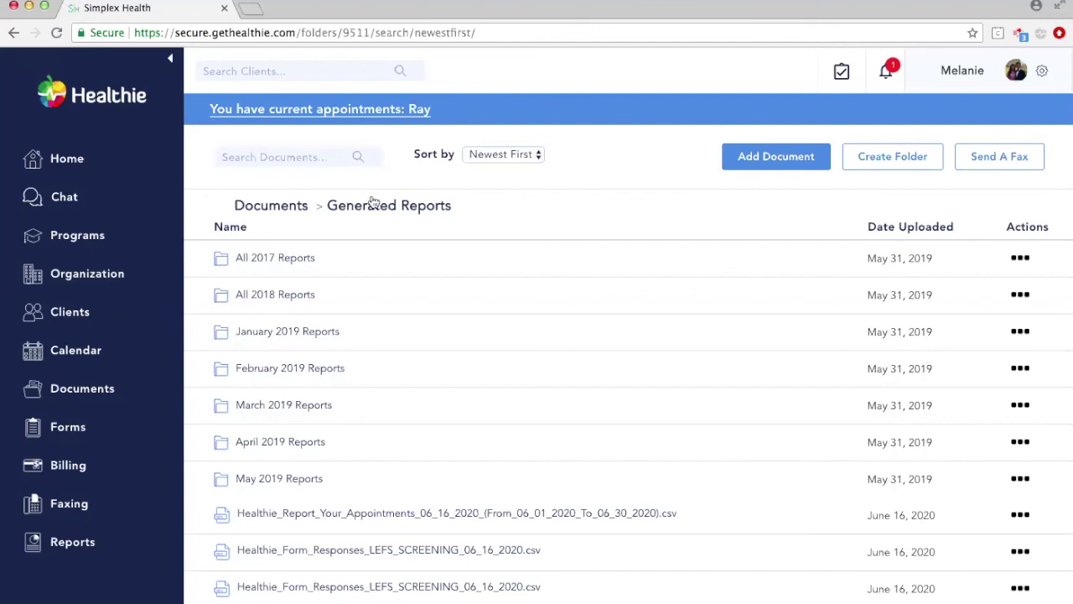
scroll(559, 235, down, 3)
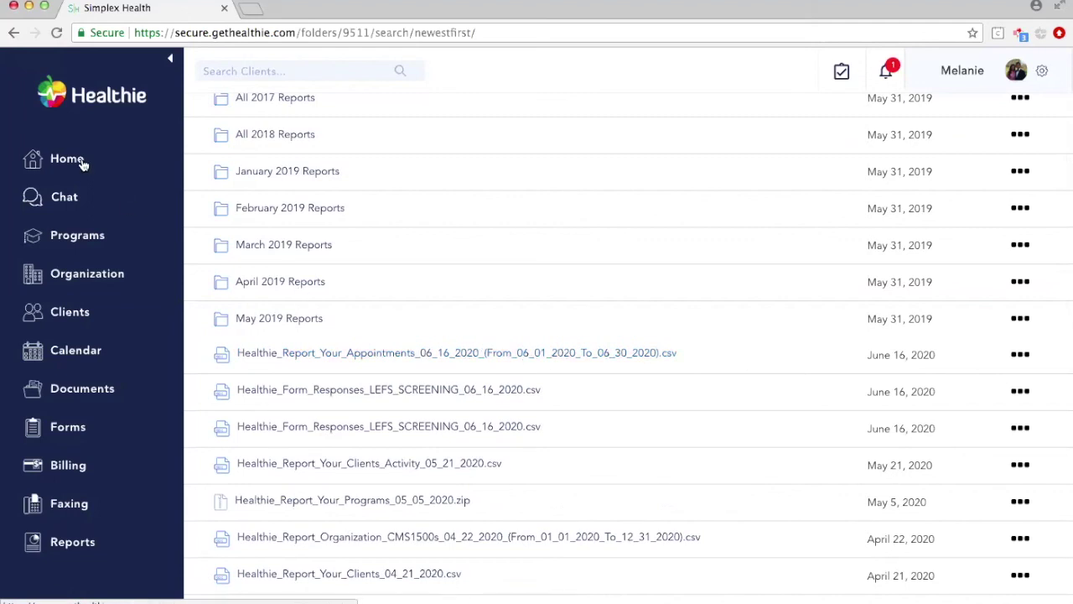
click(55, 157)
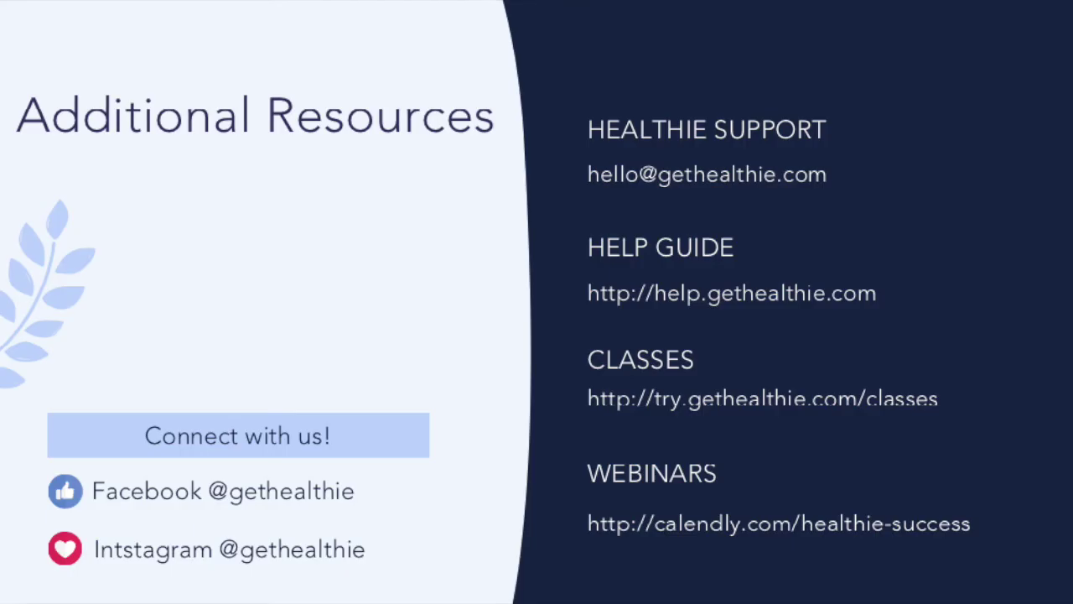